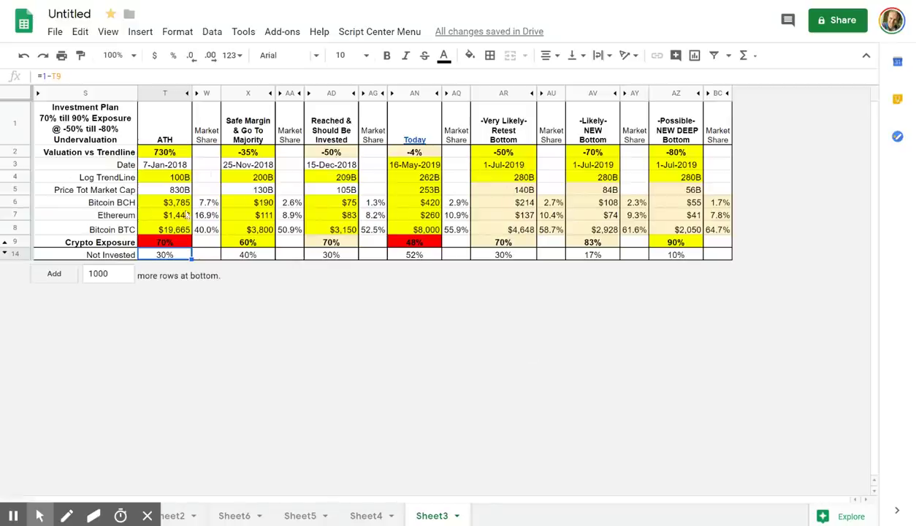
- Examine the investment plan's ATH column, comparing its date, total market cap, crypto exposure and not-invested share
click(126, 115)
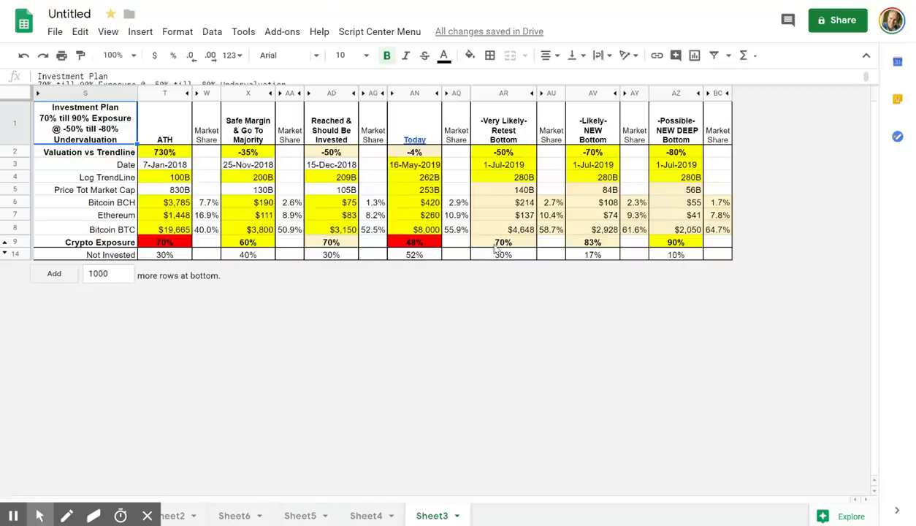
click(165, 241)
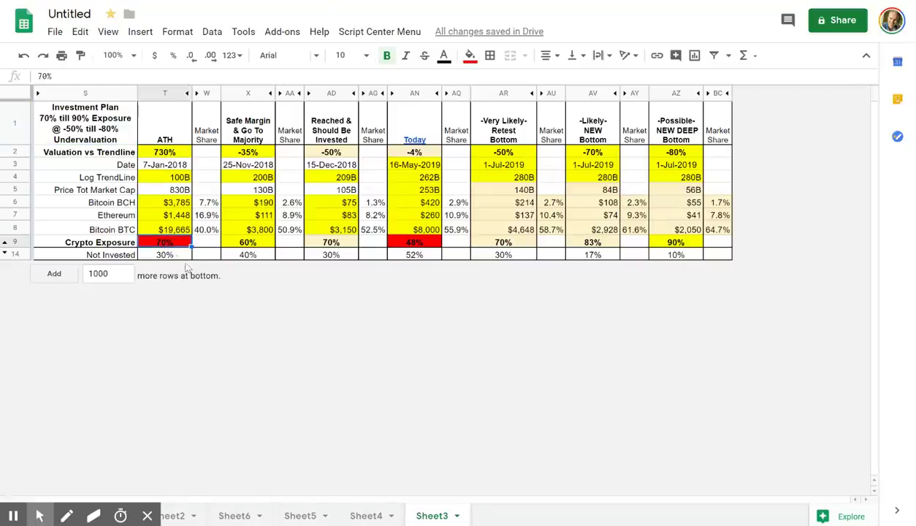
click(183, 254)
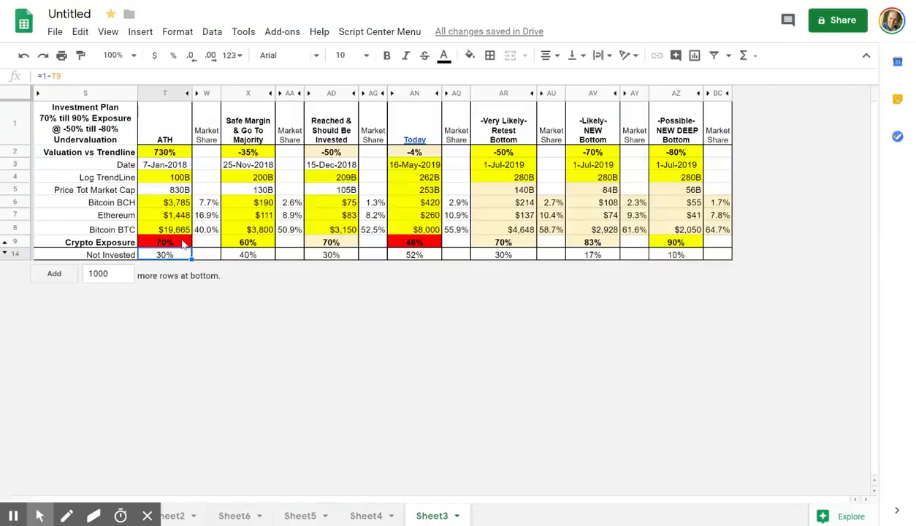
click(180, 166)
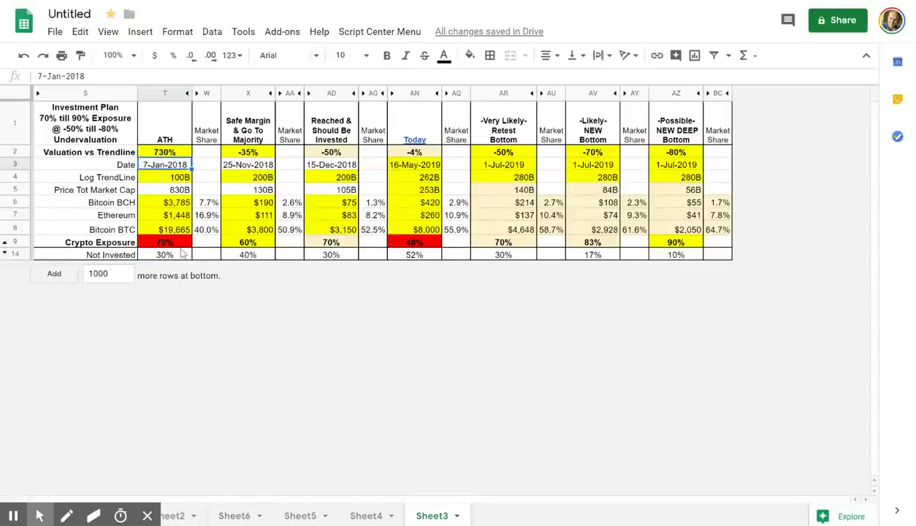
click(175, 191)
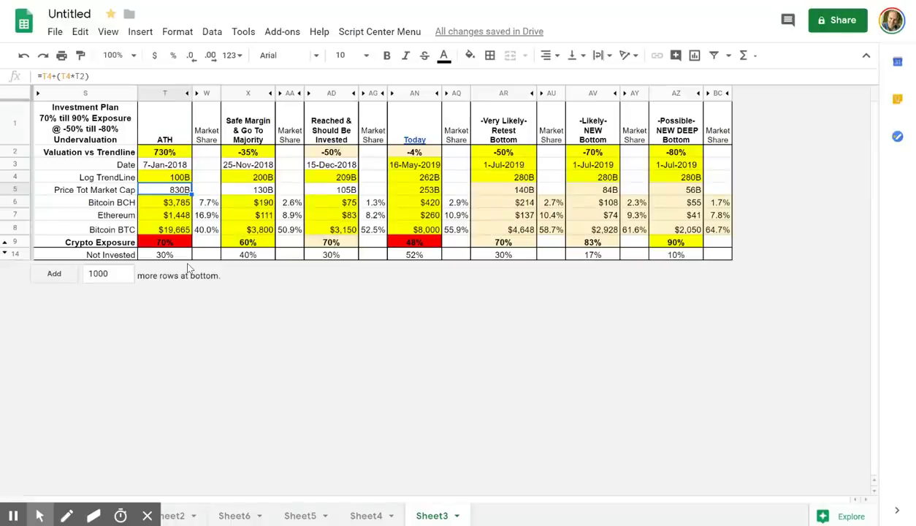
click(166, 243)
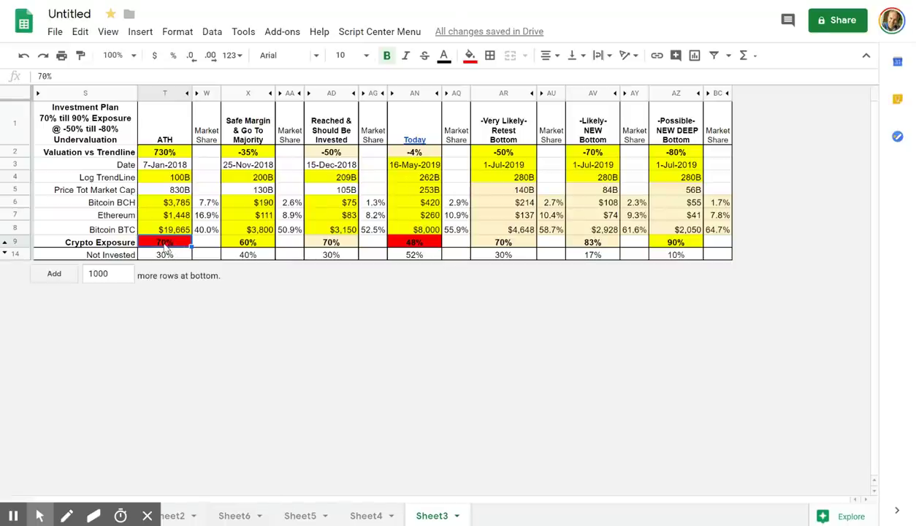
click(164, 255)
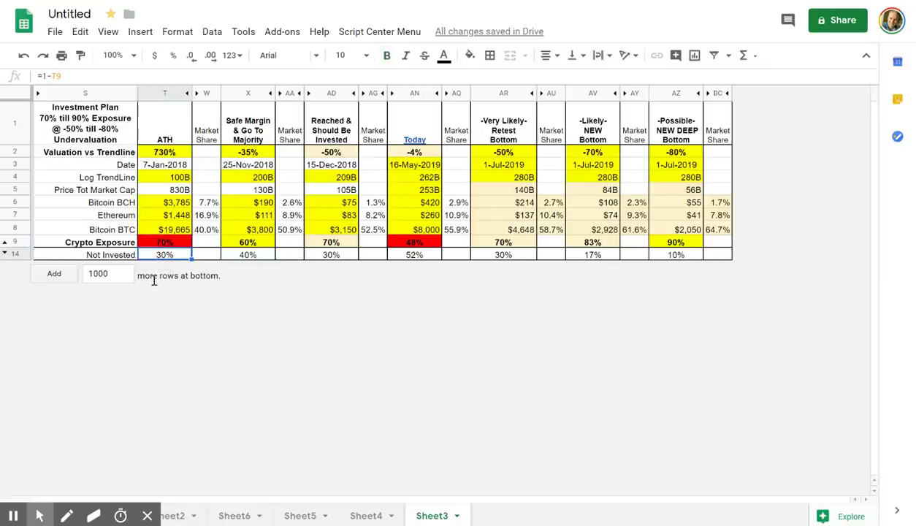
click(165, 243)
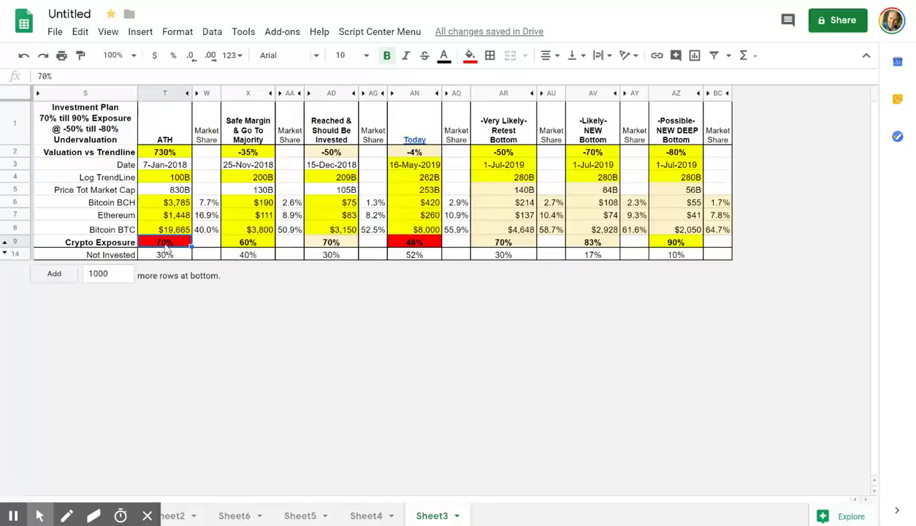
click(170, 257)
click(172, 241)
- Compare the crypto exposure of the Safe Margin, Reached, Today and Very Likely Retest Bottom columns, including the formulas behind them
click(250, 246)
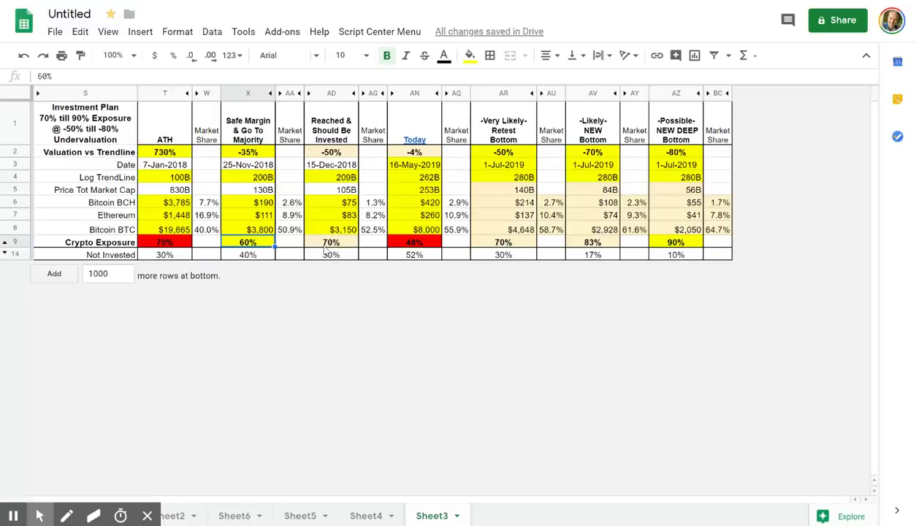
click(413, 244)
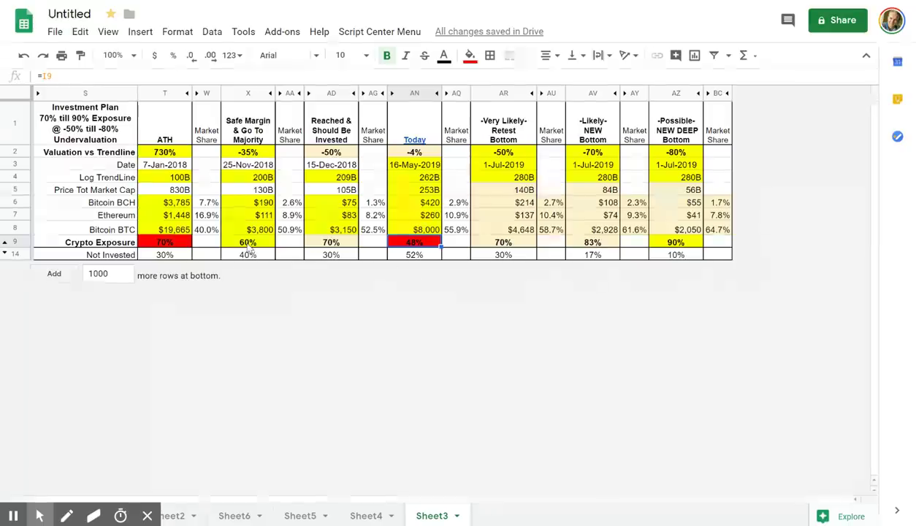
click(327, 242)
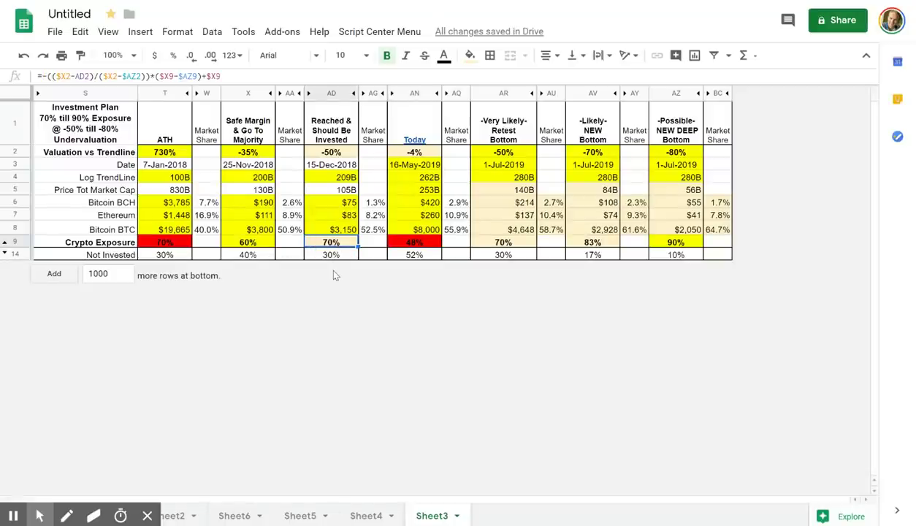
click(349, 153)
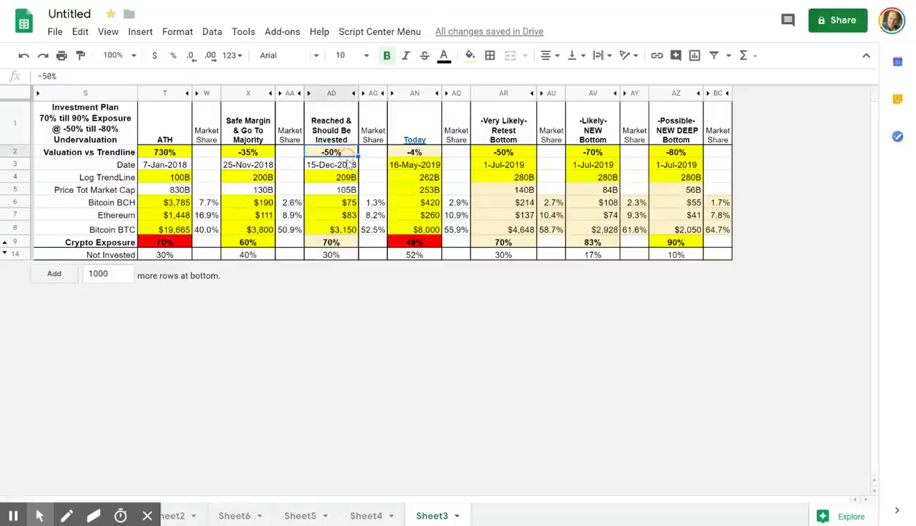
click(338, 243)
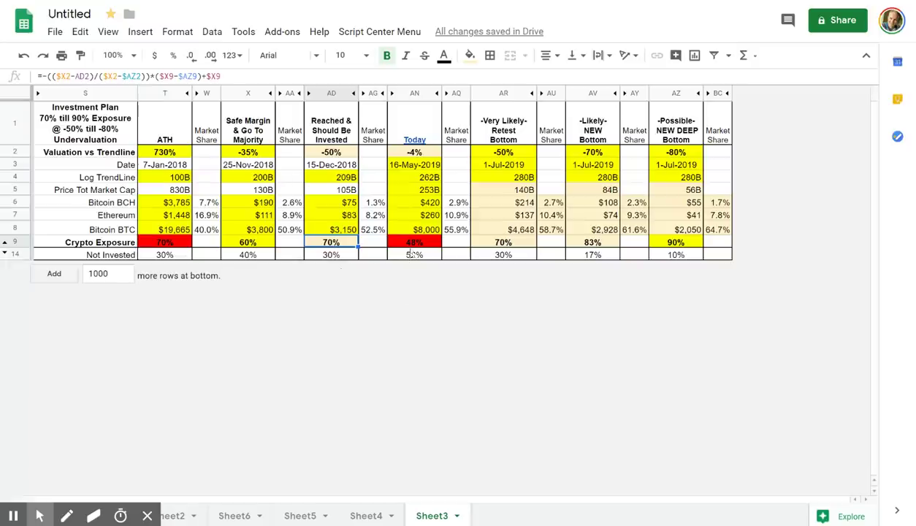
click(407, 243)
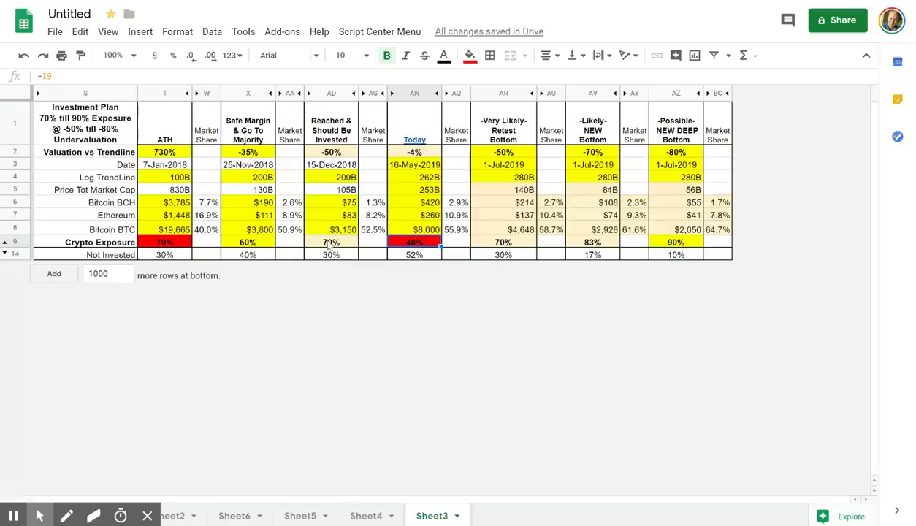
click(325, 242)
click(240, 244)
click(398, 243)
click(520, 244)
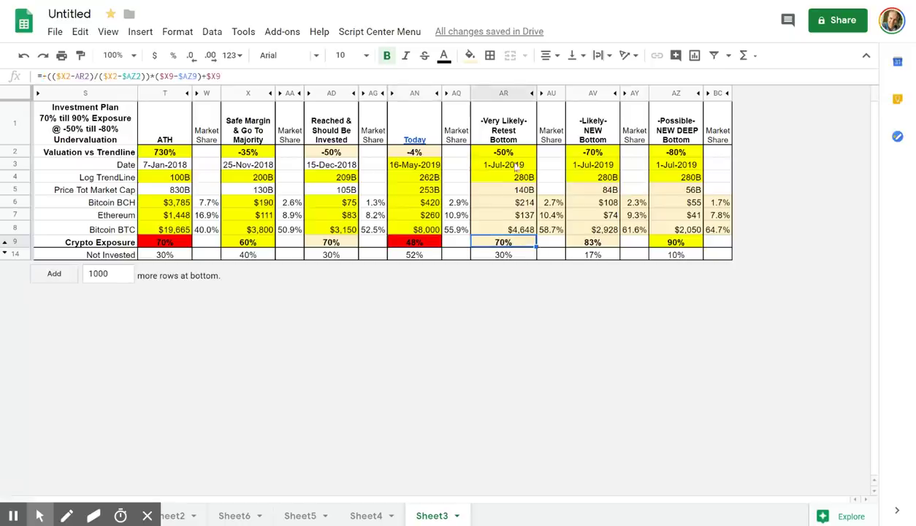
click(502, 131)
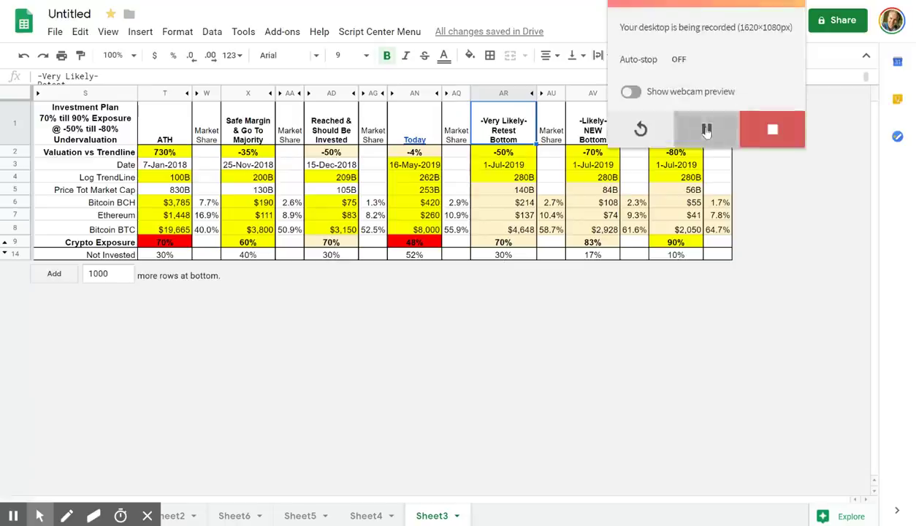
- Switch to Photos and view the Bitcoin chart of overextended weekly RSI, MFI and NVT
click(706, 129)
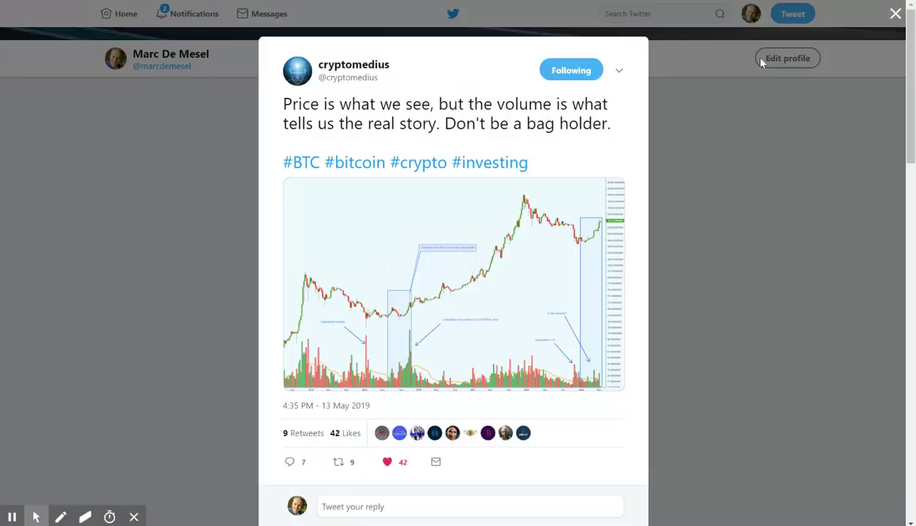
click(707, 129)
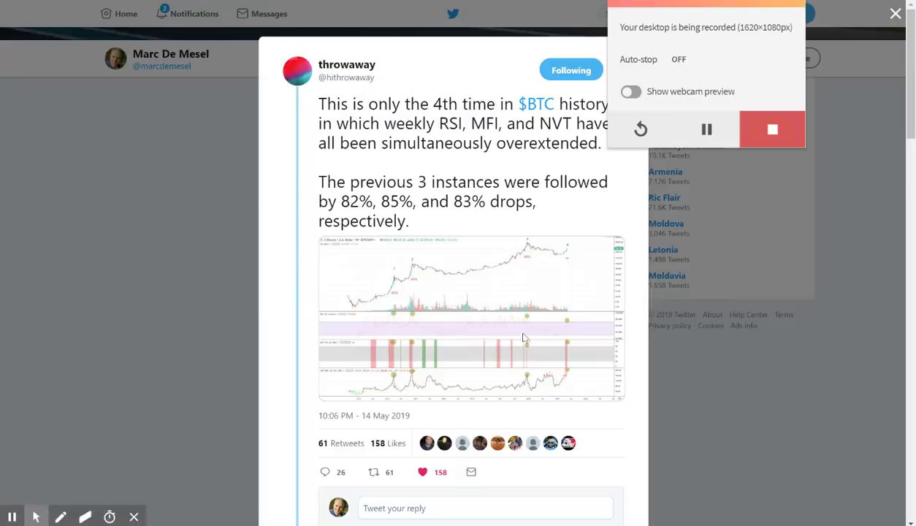
mouse_move(403, 525)
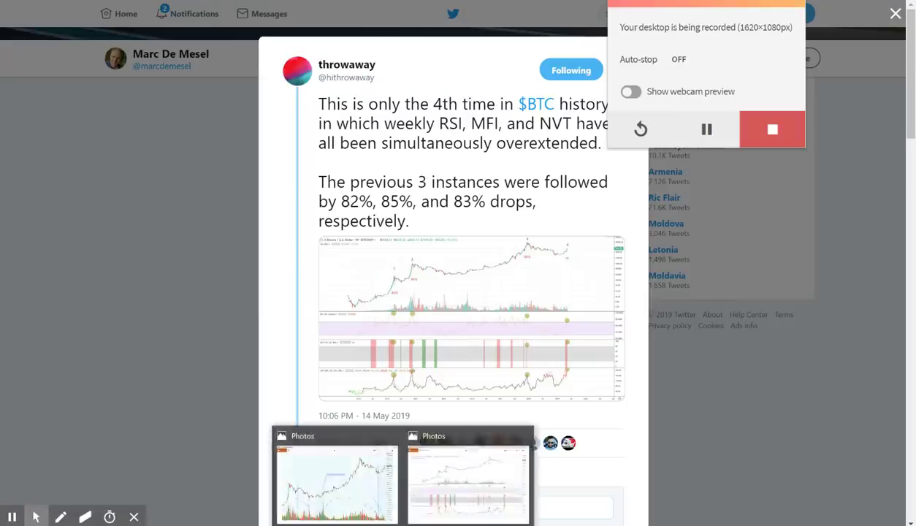
click(453, 468)
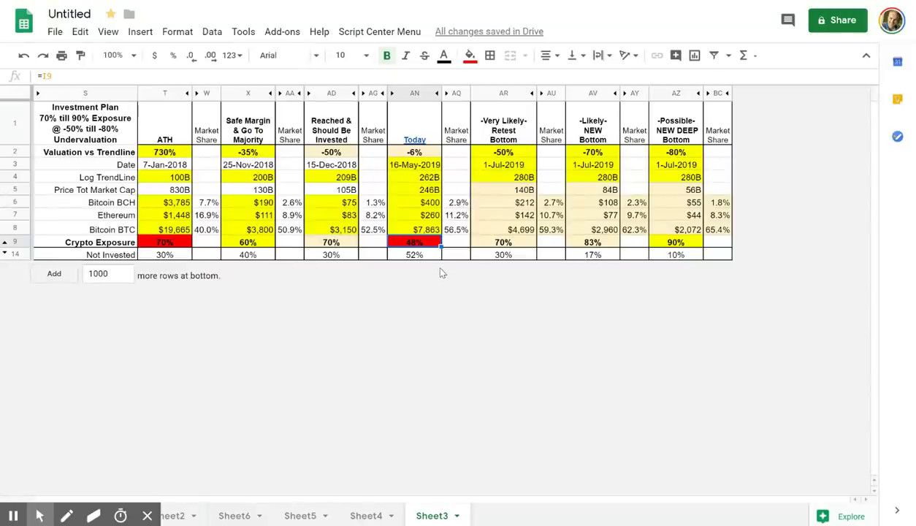
- Check the Very Likely Retest Bottom scenario in the sheet, then reopen the weekly RSI, MFI and NVT chart in Photos
click(494, 131)
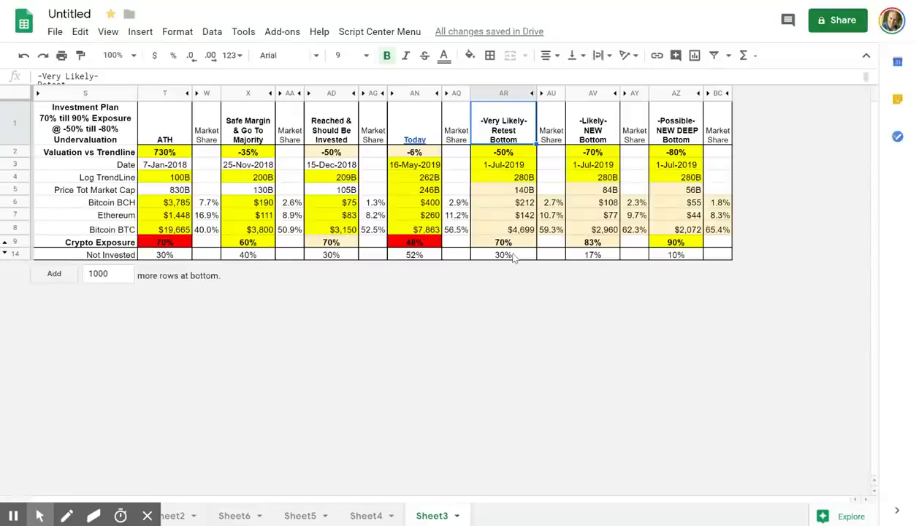
mouse_move(402, 525)
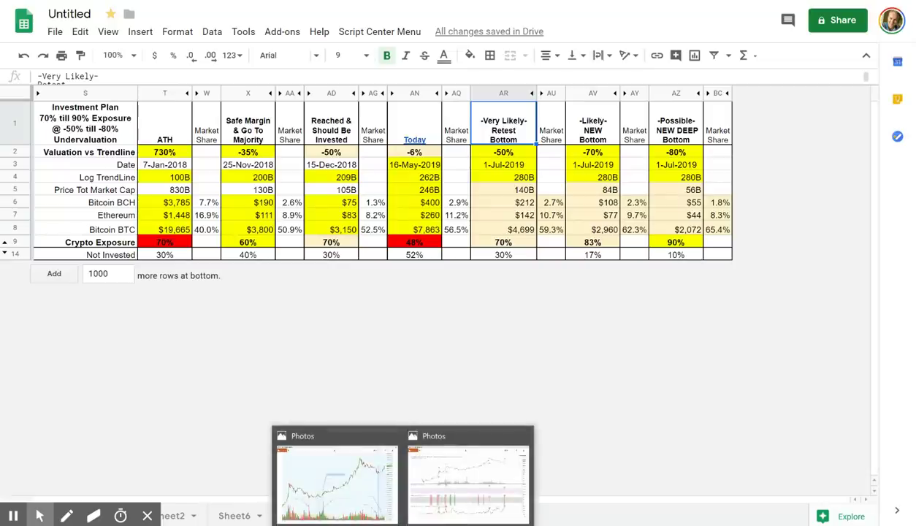
click(441, 485)
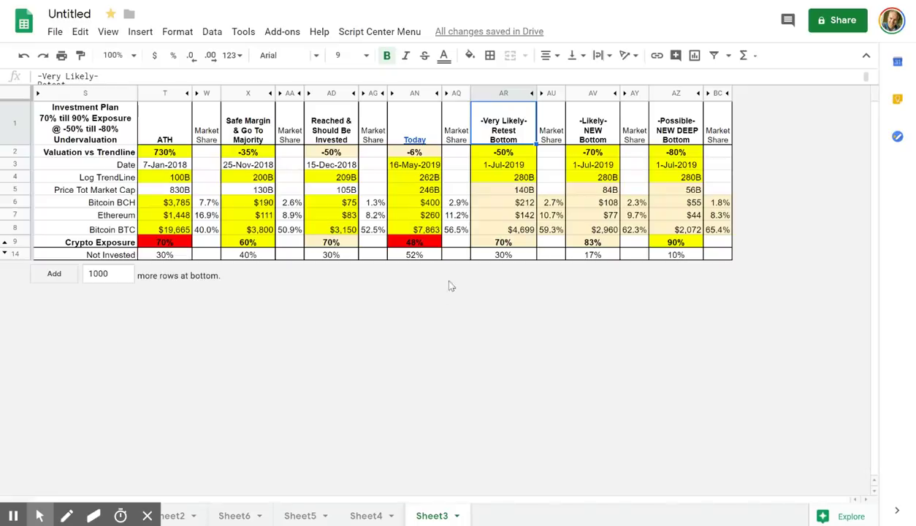
- Compare the Retest Bottom prices of Bitcoin BCH and Ethereum with their 15-Dec-2018 and Today prices, and check the scenario's Bitcoin BTC price and valuation
click(521, 231)
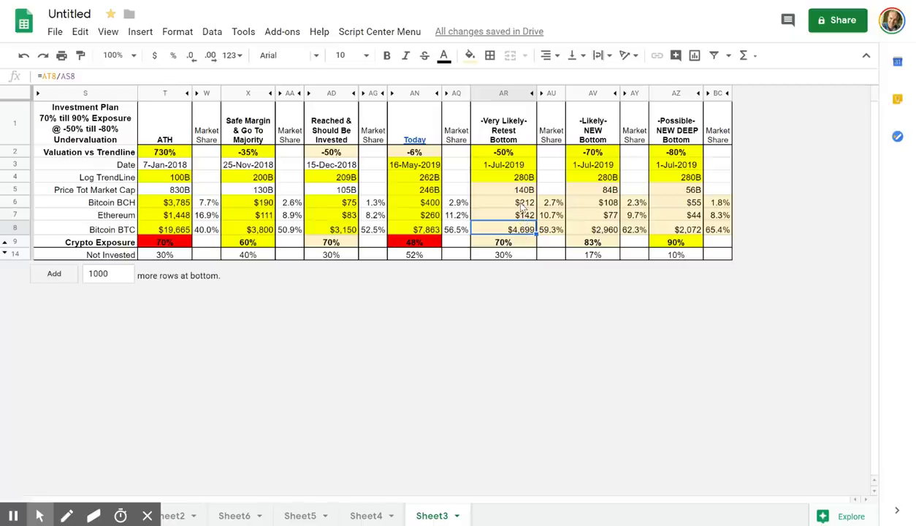
click(513, 203)
click(350, 208)
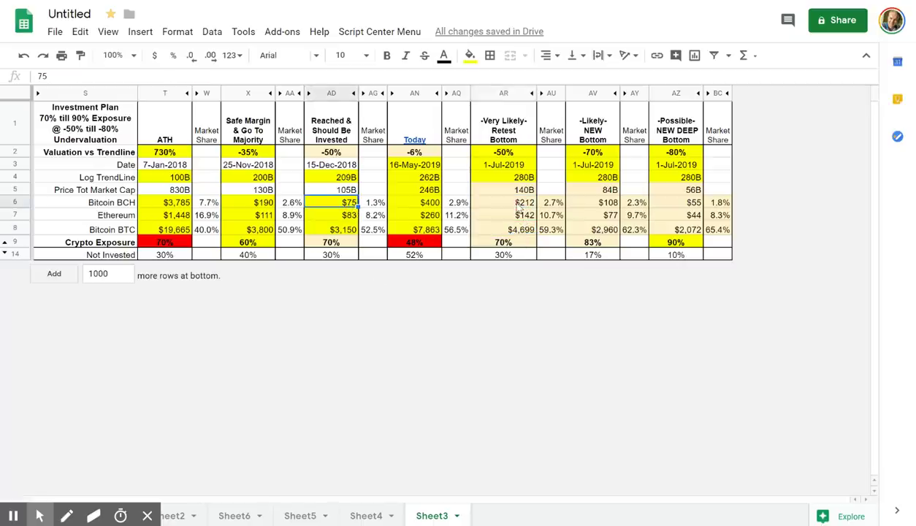
click(505, 202)
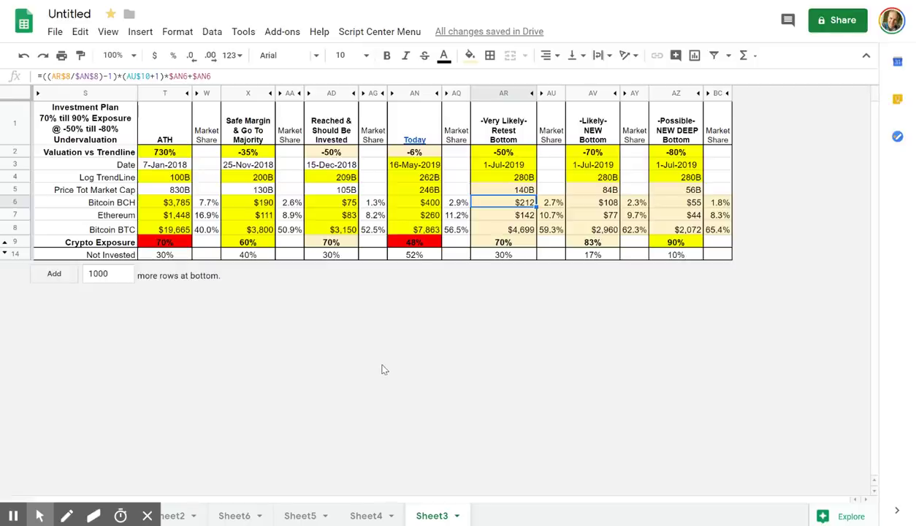
click(406, 207)
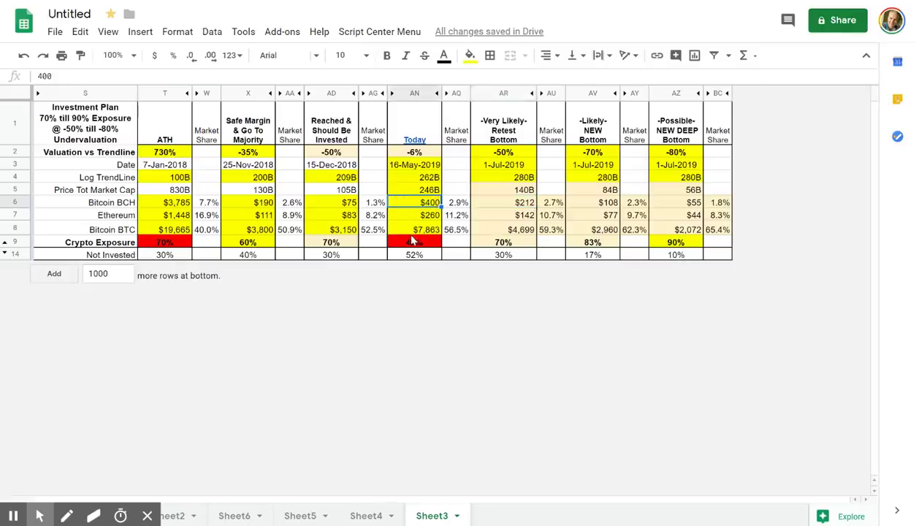
click(338, 214)
click(525, 217)
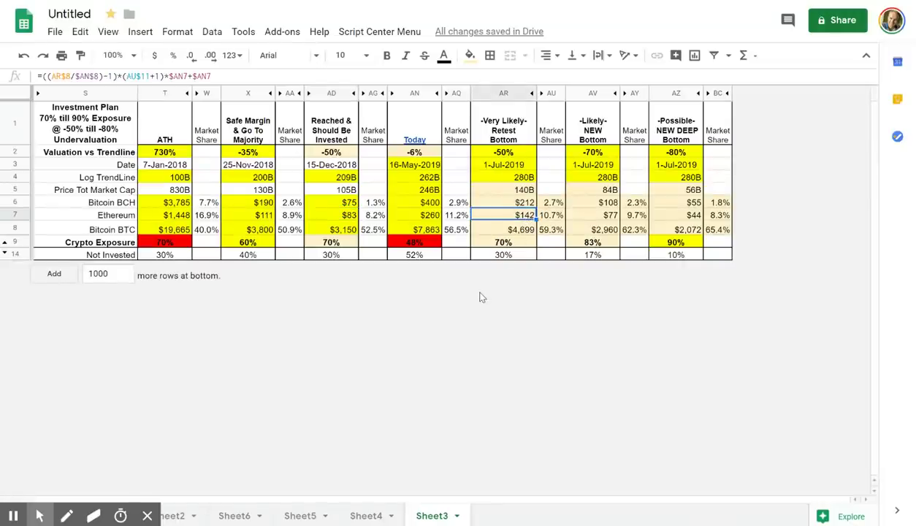
click(425, 216)
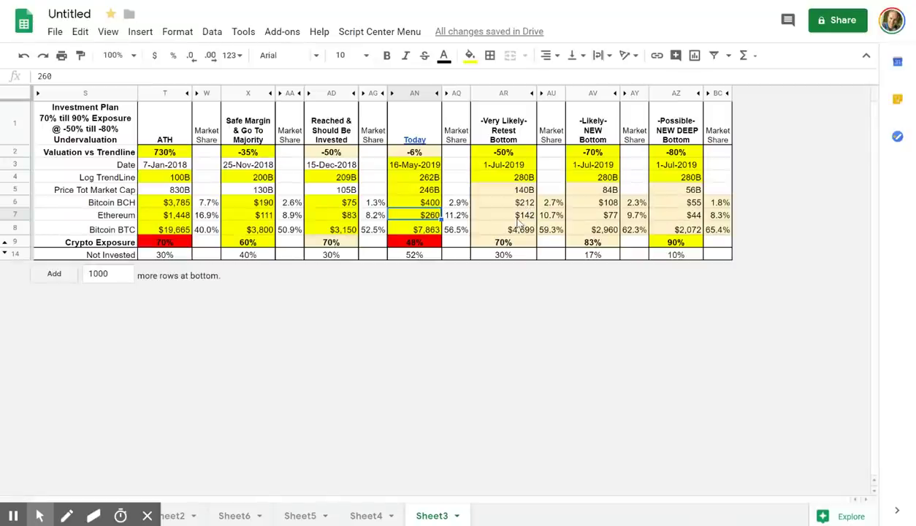
click(502, 152)
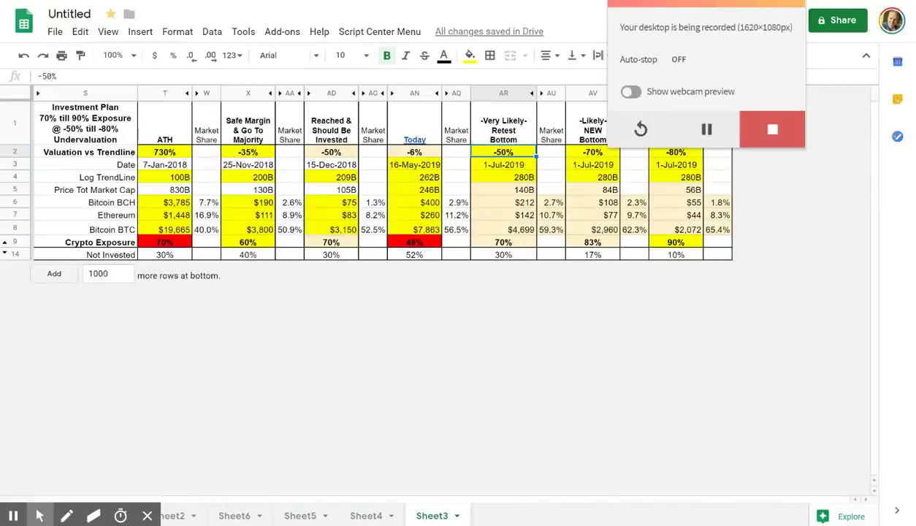
- View the total market cap logarithmic regression chart in Photos and return to the investment plan sheet
mouse_move(409, 521)
click(538, 494)
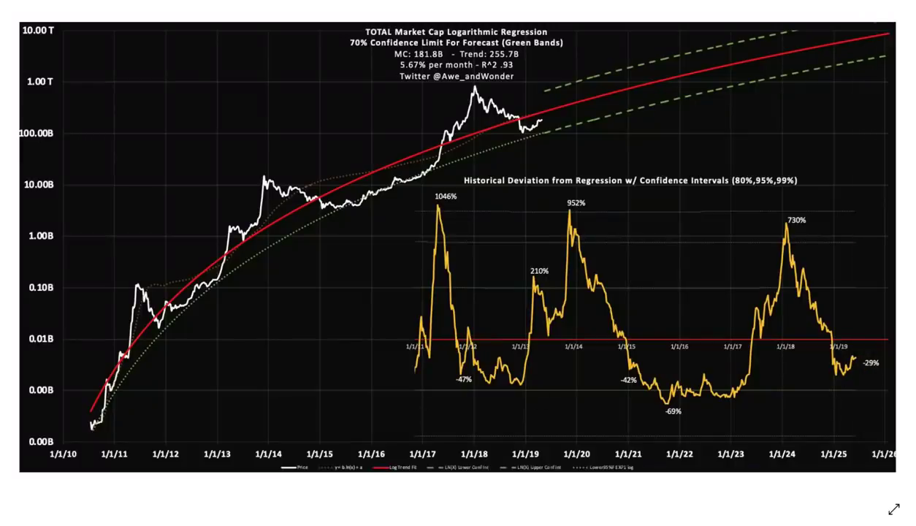
click(342, 500)
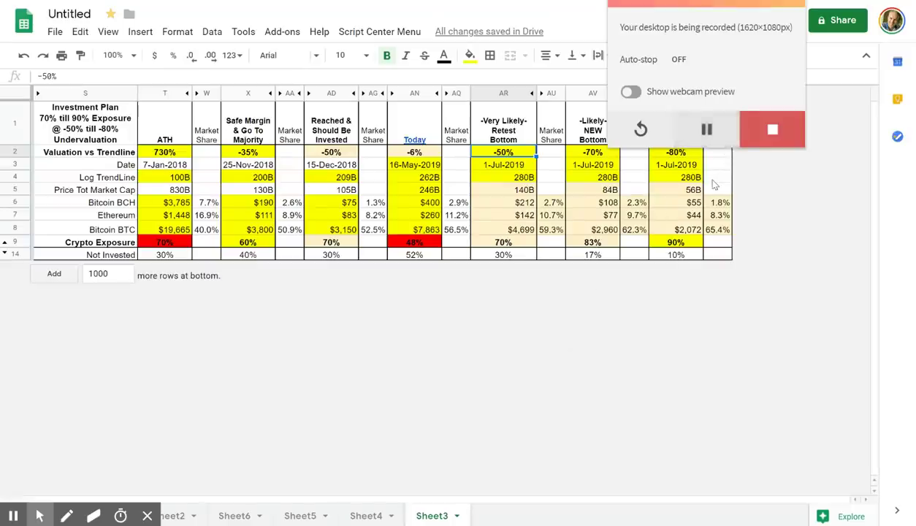
key(Escape)
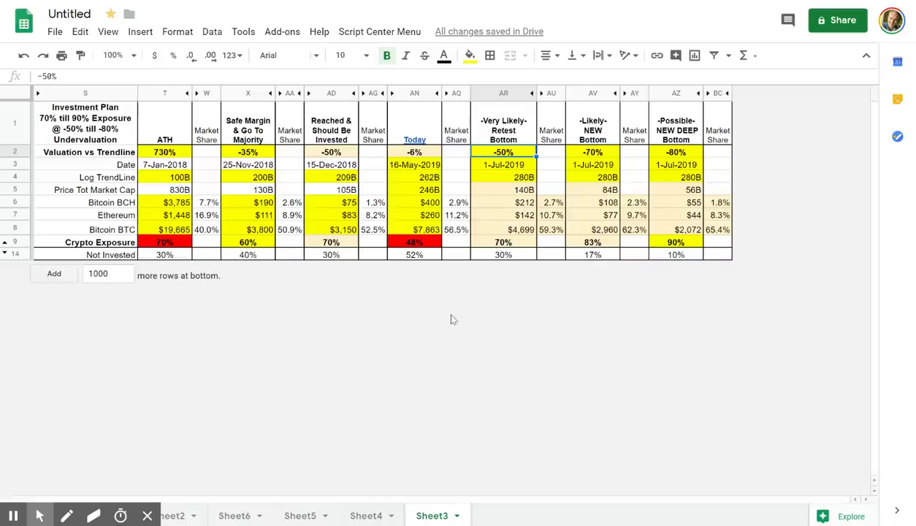
- Review the Retest Bottom column's Bitcoin BCH, Ethereum and Bitcoin BTC prices and its valuation versus the trendline
click(522, 204)
click(520, 216)
click(521, 230)
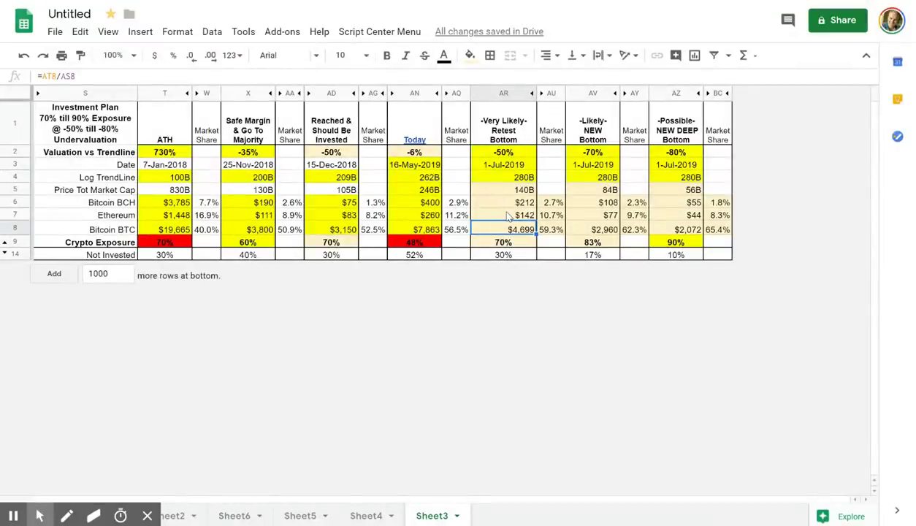
click(481, 152)
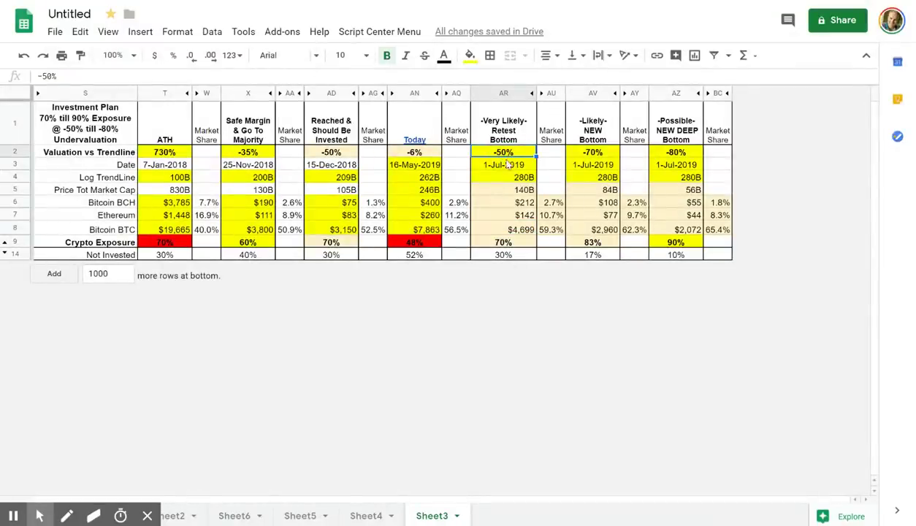
- Review the Very Likely Retest Bottom column's date, valuation versus trendline, and Bitcoin BCH, Ethereum and Bitcoin BTC prices
click(499, 127)
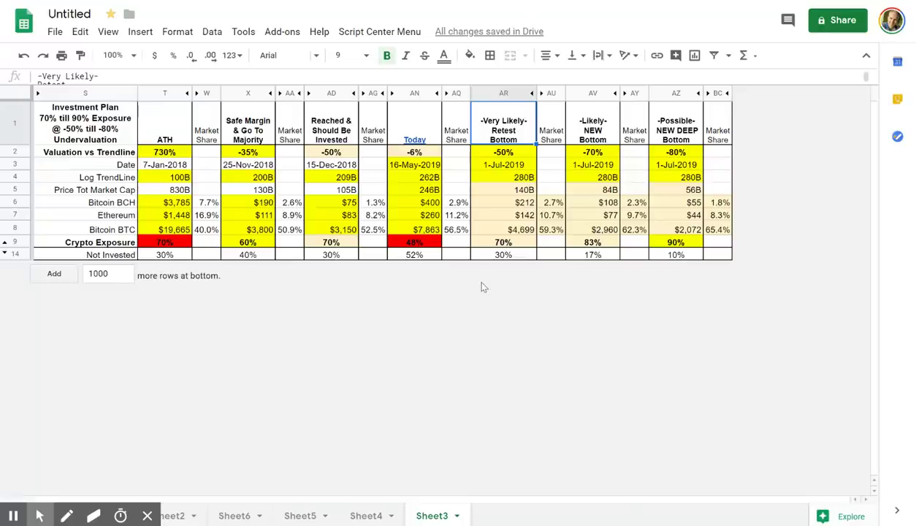
click(506, 169)
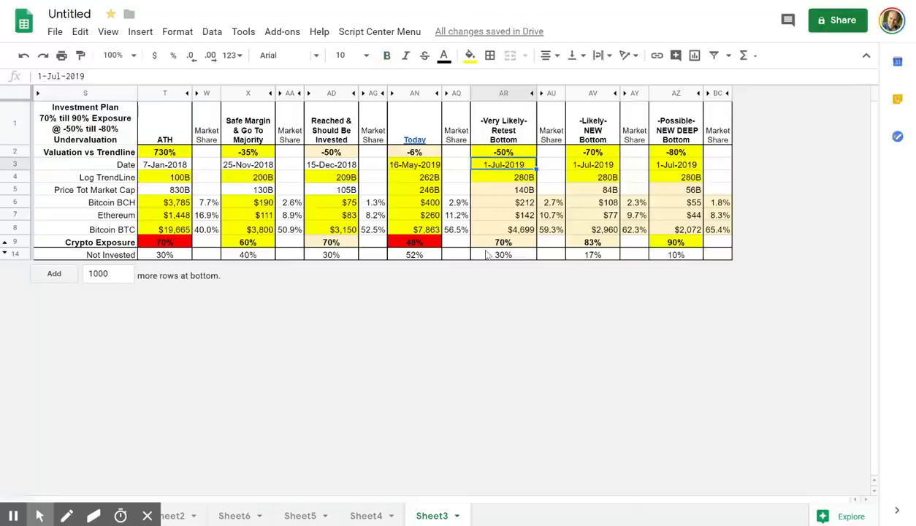
click(498, 205)
click(499, 216)
click(499, 229)
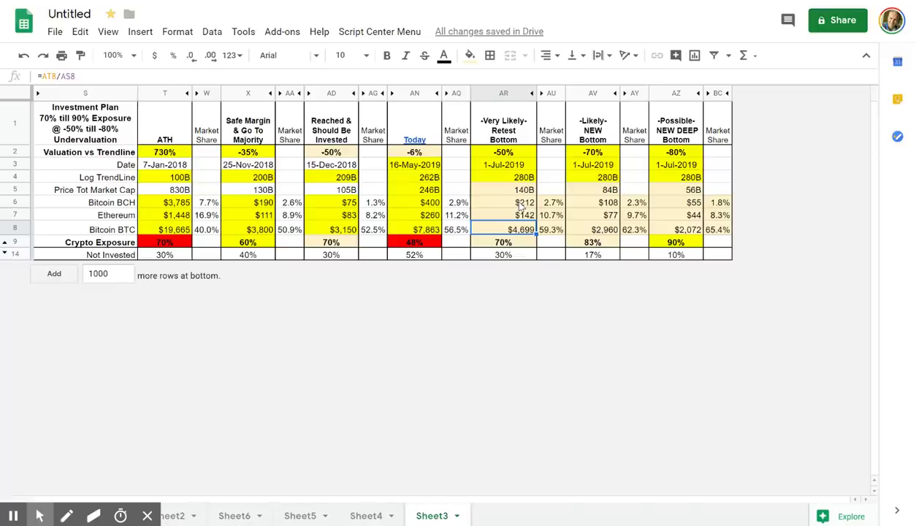
click(507, 154)
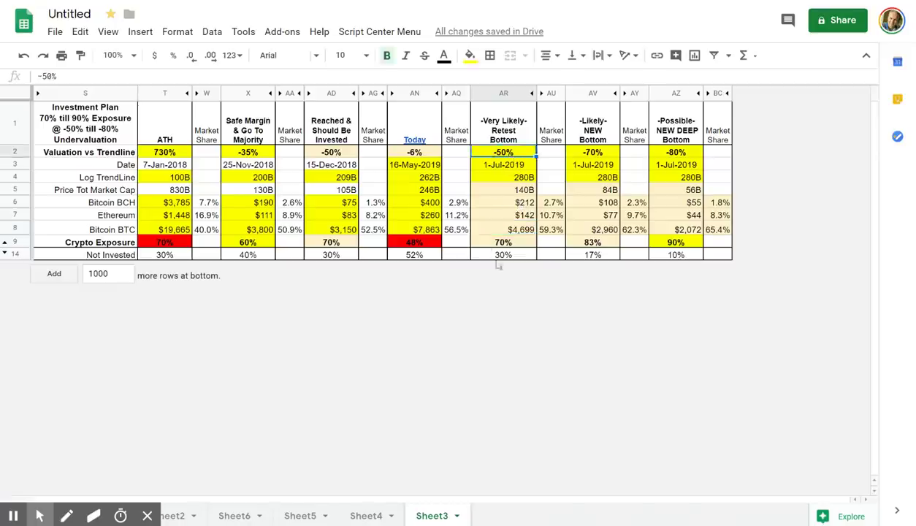
click(518, 200)
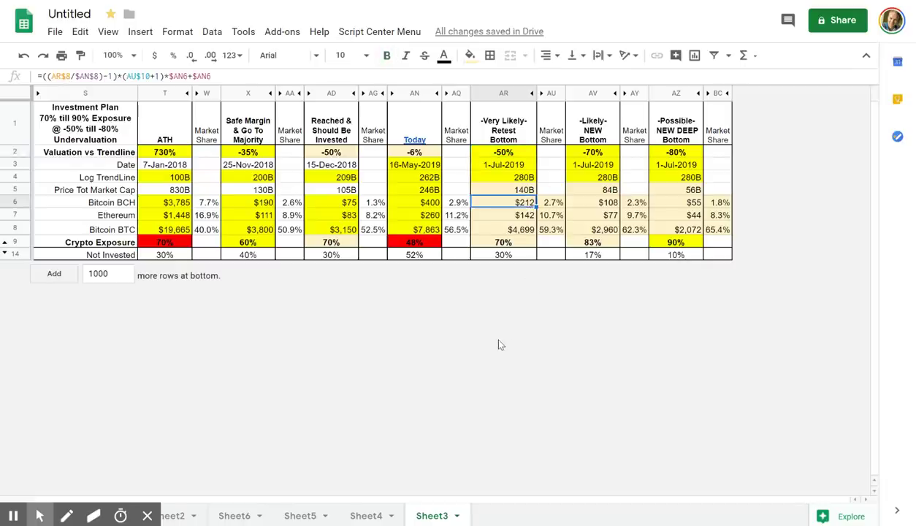
click(505, 230)
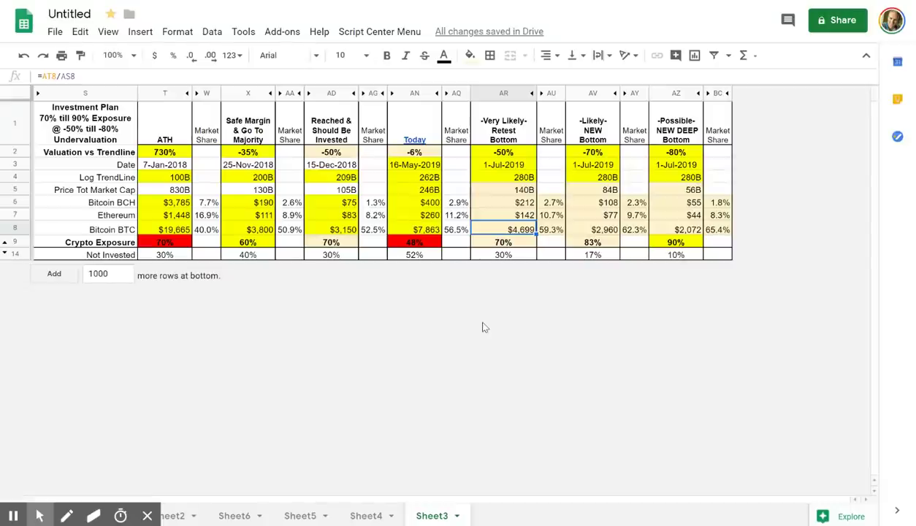
- Set the Very Likely Retest Bottom scenario's valuation versus trendline to -35%
click(502, 154)
text(-35%)
key(Return)
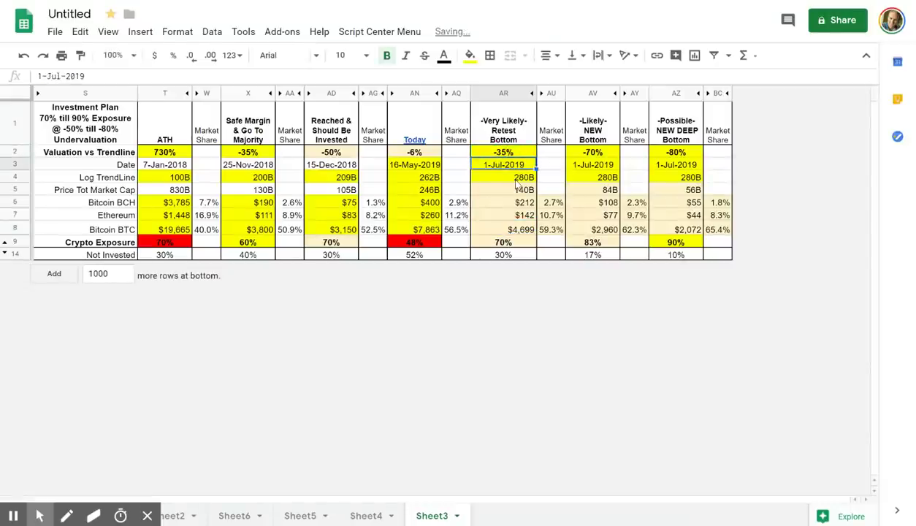
- Check the recalculated Bitcoin BTC, Bitcoin BCH and Ethereum prices in the Retest Bottom column
click(517, 229)
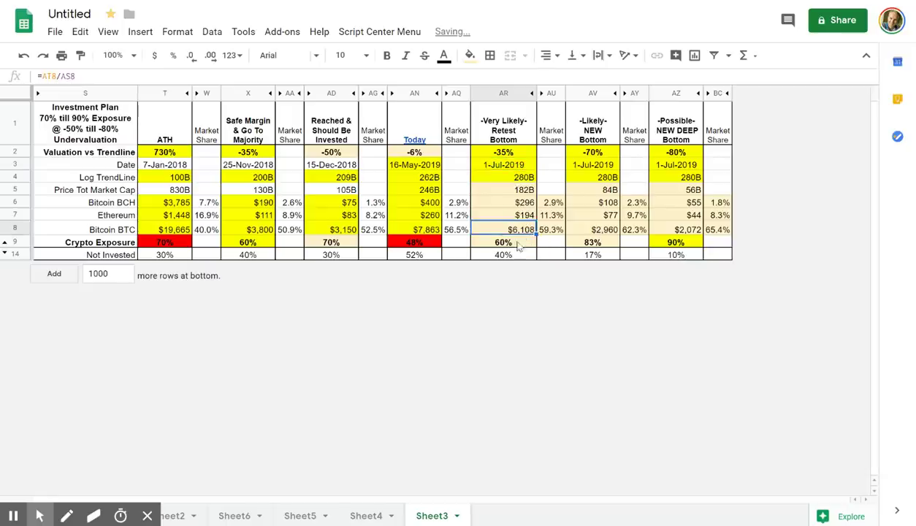
click(509, 204)
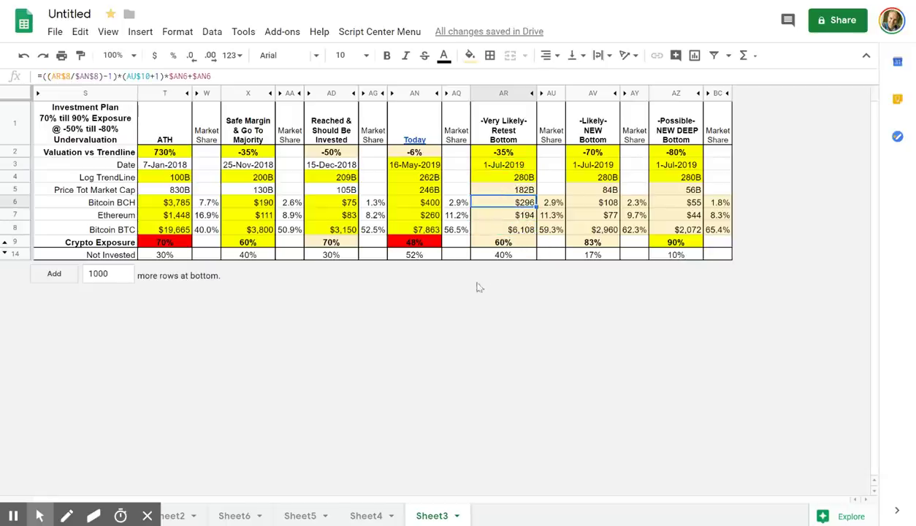
click(495, 230)
double_click(518, 210)
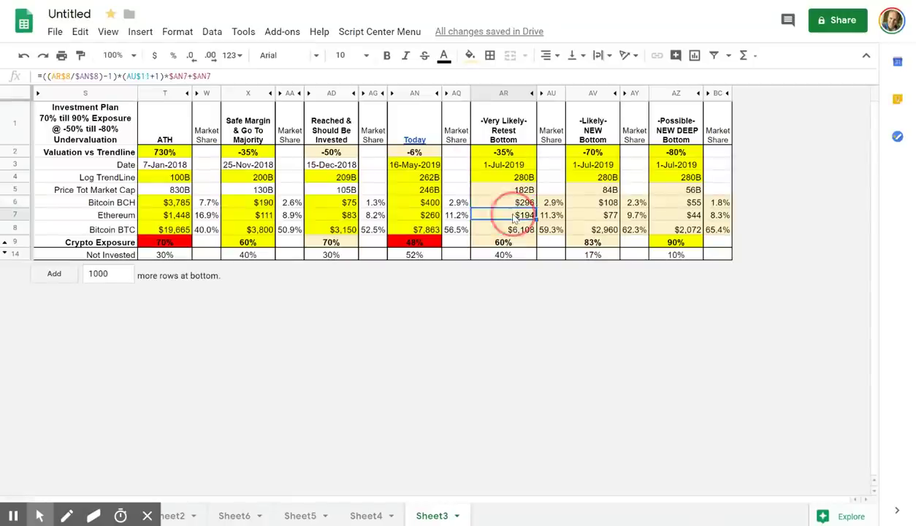
key(Return)
click(516, 204)
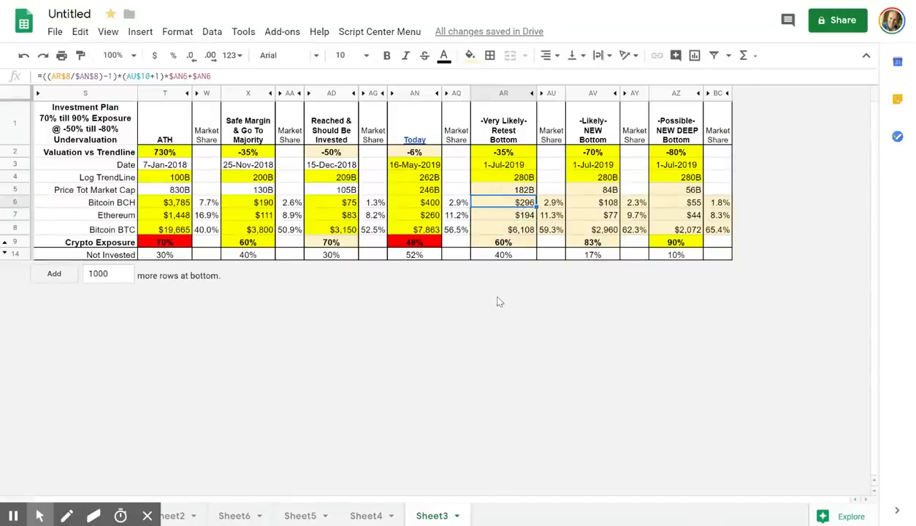
- Set the Retest Bottom scenario's valuation versus trendline to -50% and check Today's crypto exposure
click(501, 153)
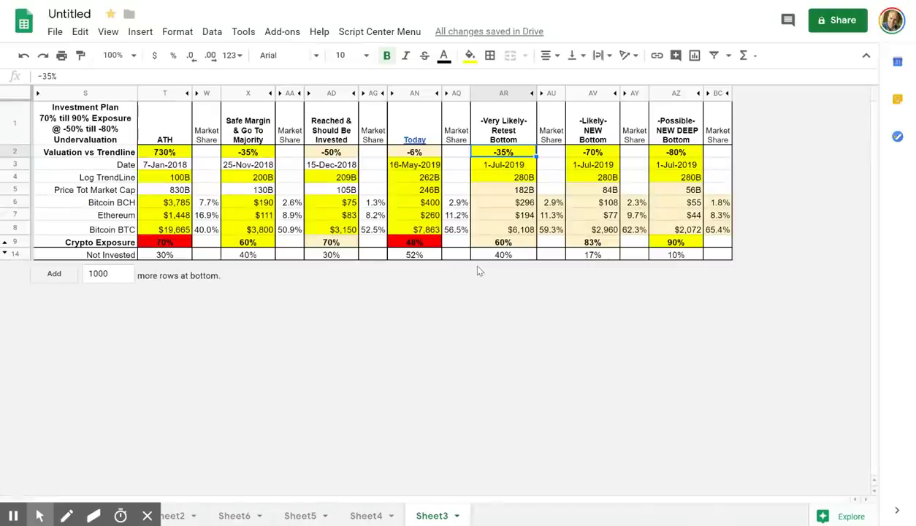
text(-50)
key(Return)
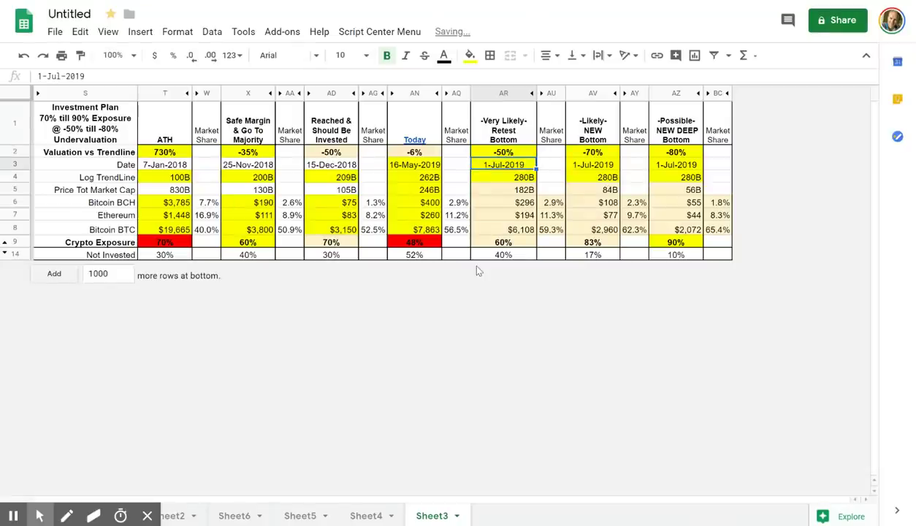
click(502, 125)
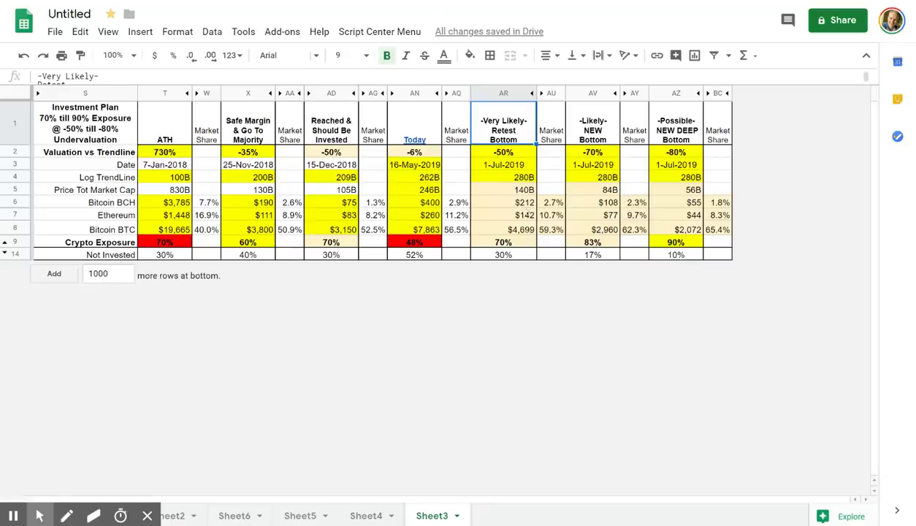
click(413, 243)
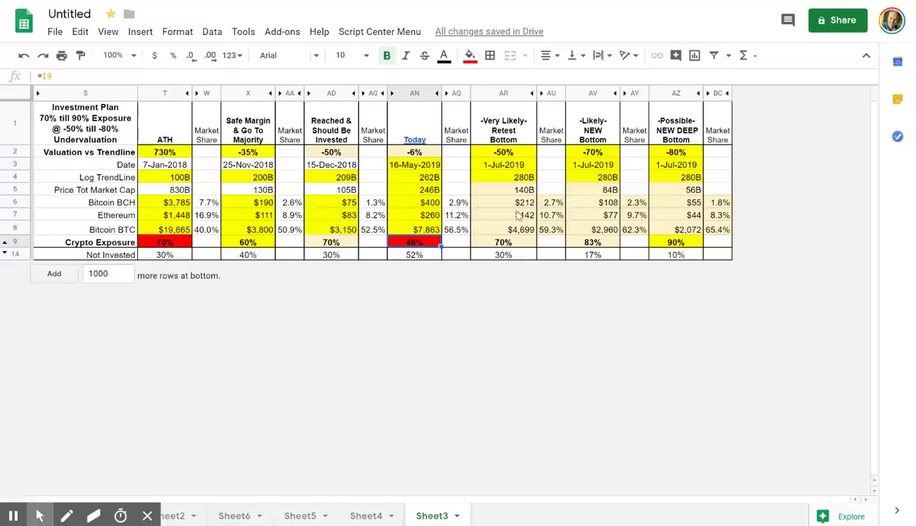
- Change the Retest Bottom valuation versus trendline to -35% and check it against Today's crypto exposure
click(505, 152)
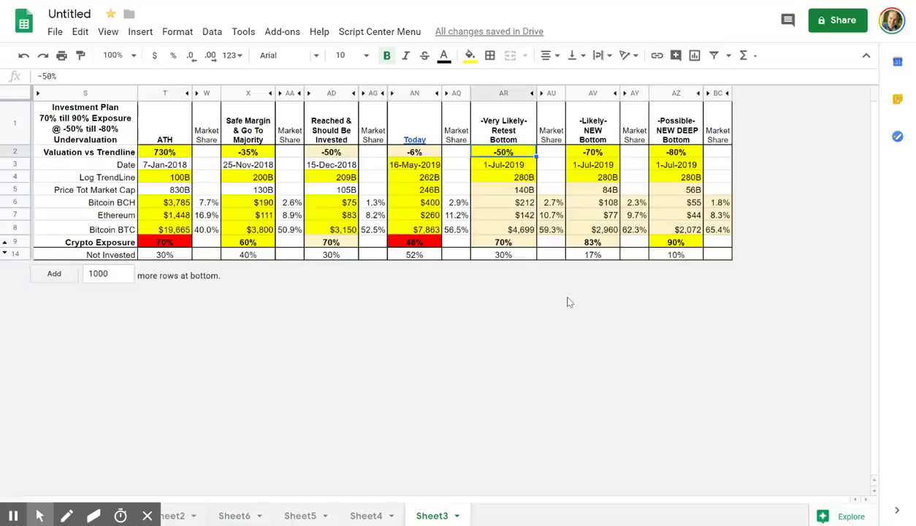
text(-)
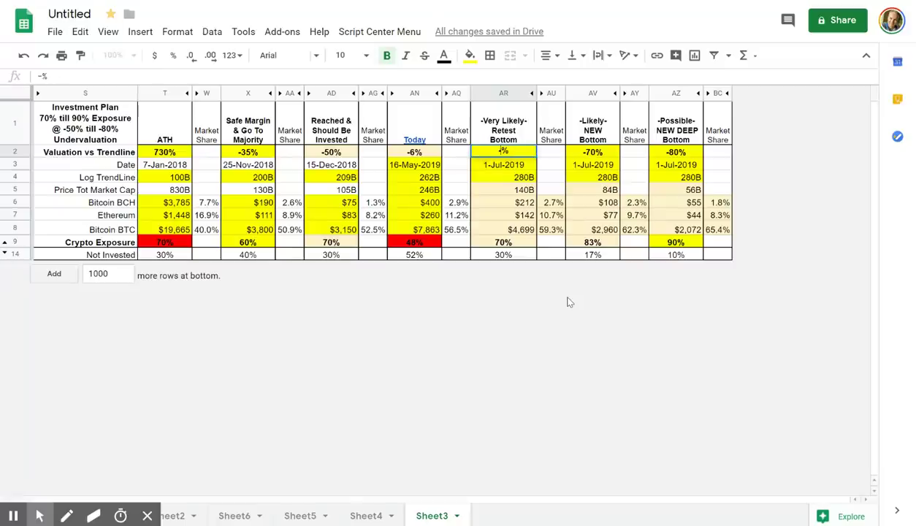
text(35)
key(Return)
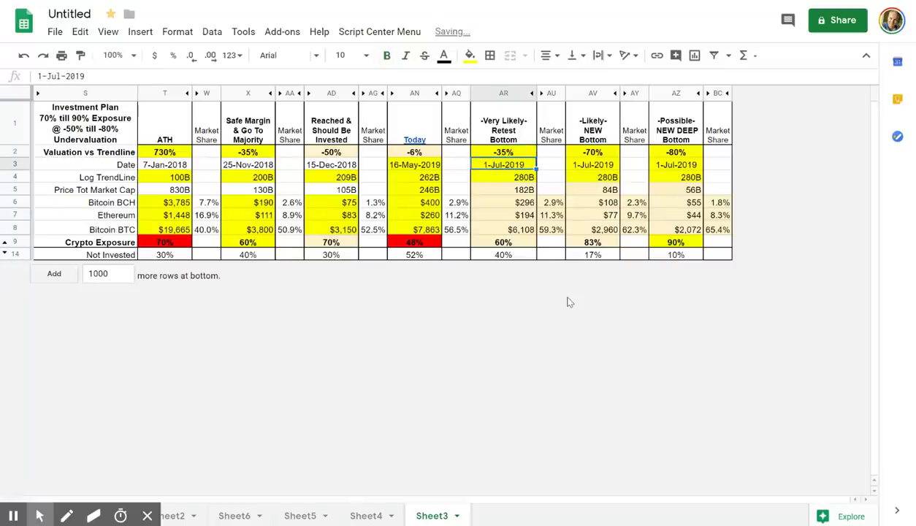
click(491, 155)
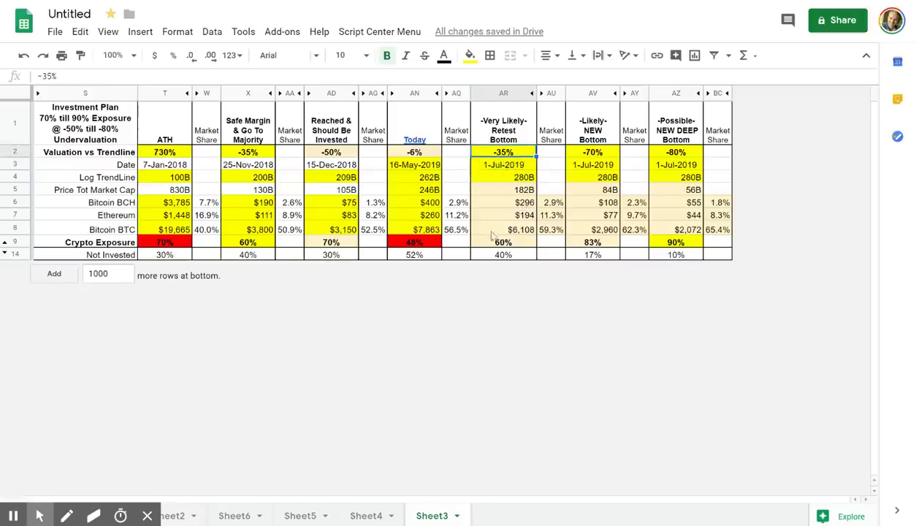
click(415, 245)
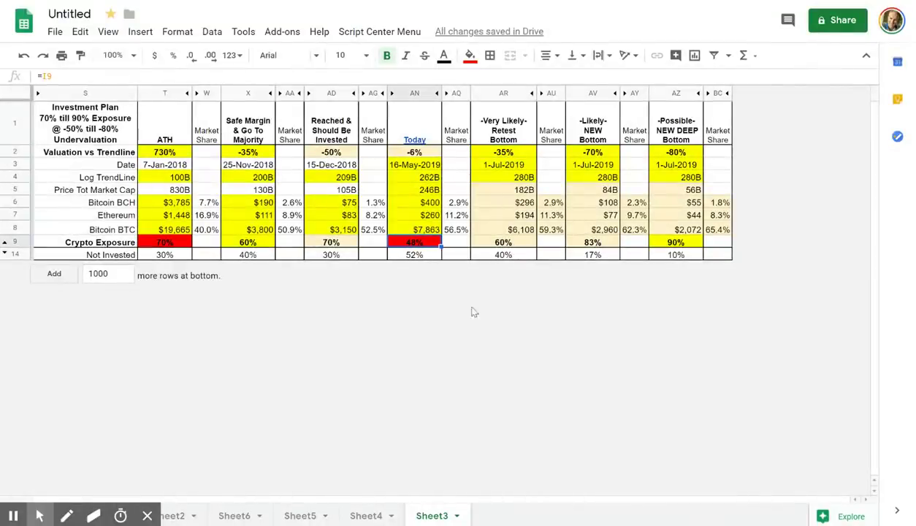
- Set the Retest Bottom column's valuation versus trendline back to -50%
click(507, 154)
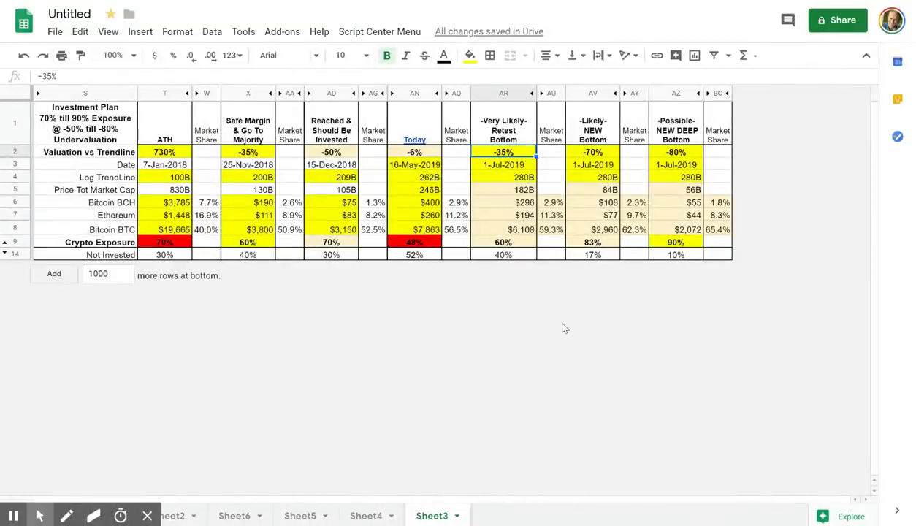
key(Return)
key(Left)
key(BackSpace)
key(BackSpace)
text(50)
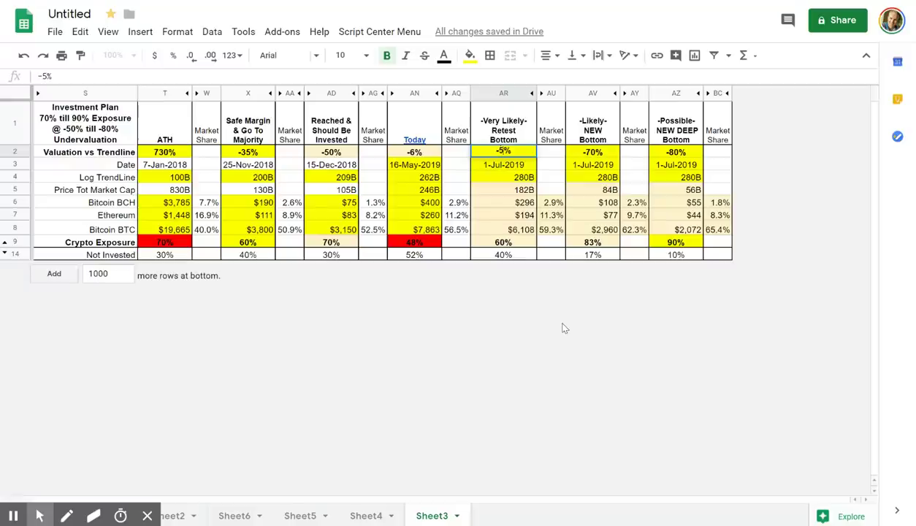
key(Return)
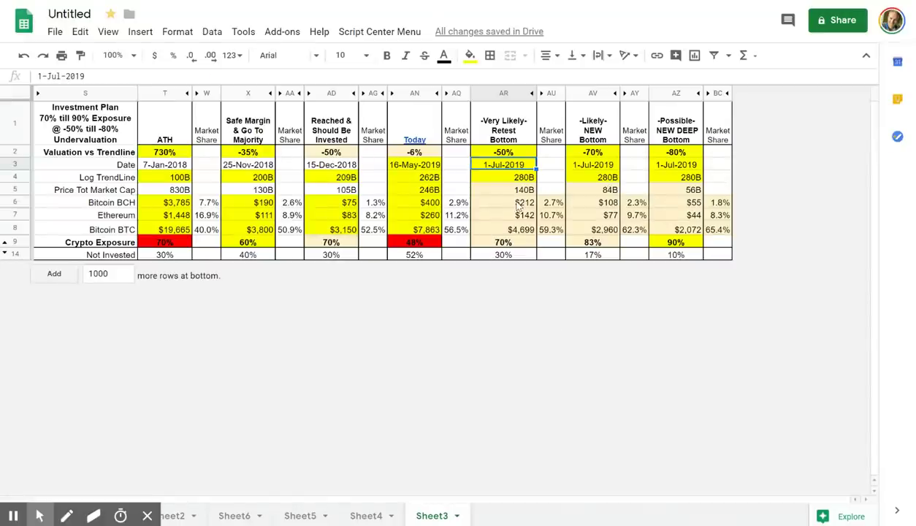
- Check the Retest Bottom prices of Bitcoin BCH and Bitcoin BTC
click(516, 204)
click(514, 229)
click(524, 205)
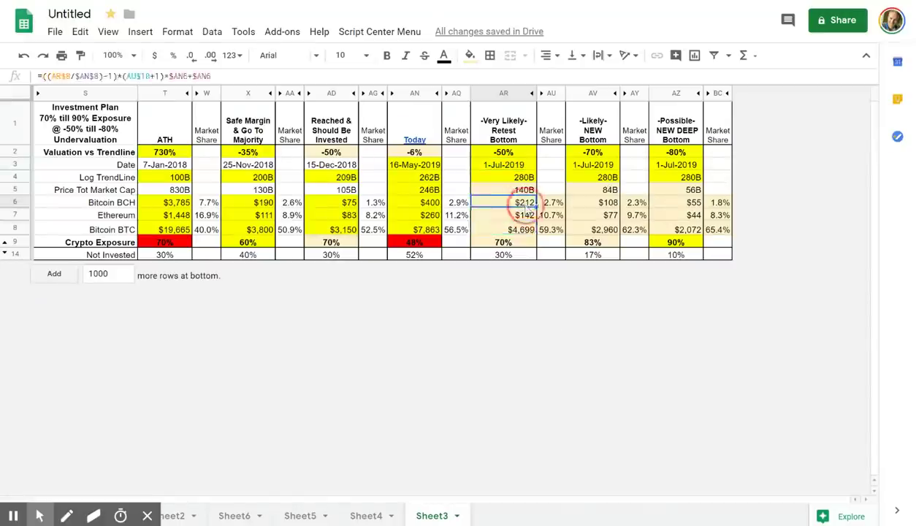
click(515, 229)
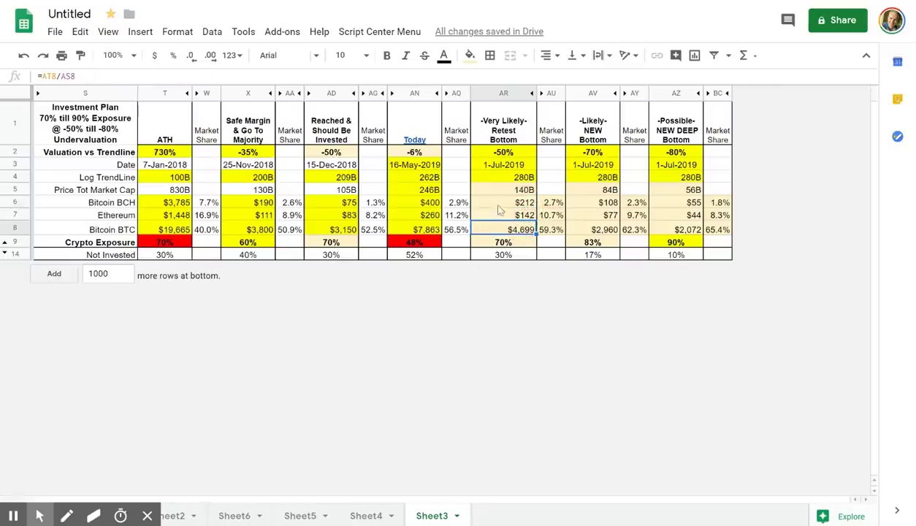
- Compare Today's crypto exposure with the Retest Bottom scenario's valuation and crypto exposure
click(403, 242)
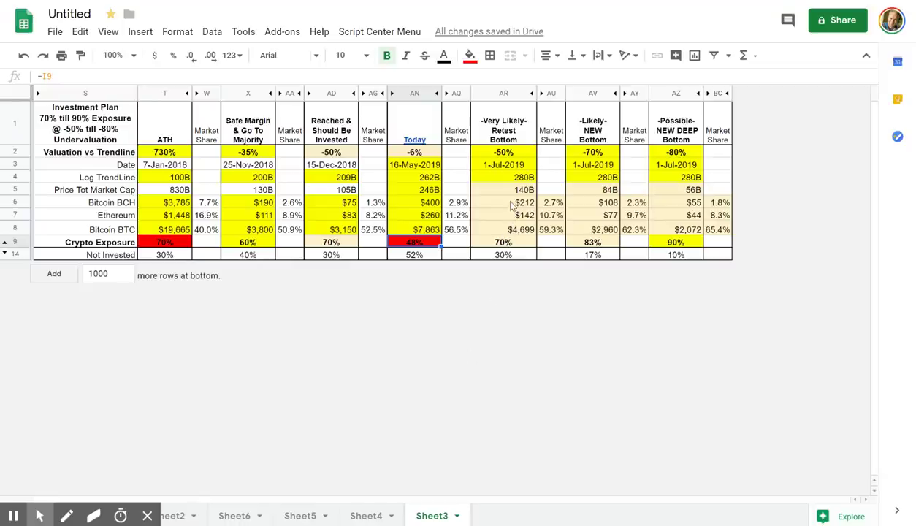
click(496, 128)
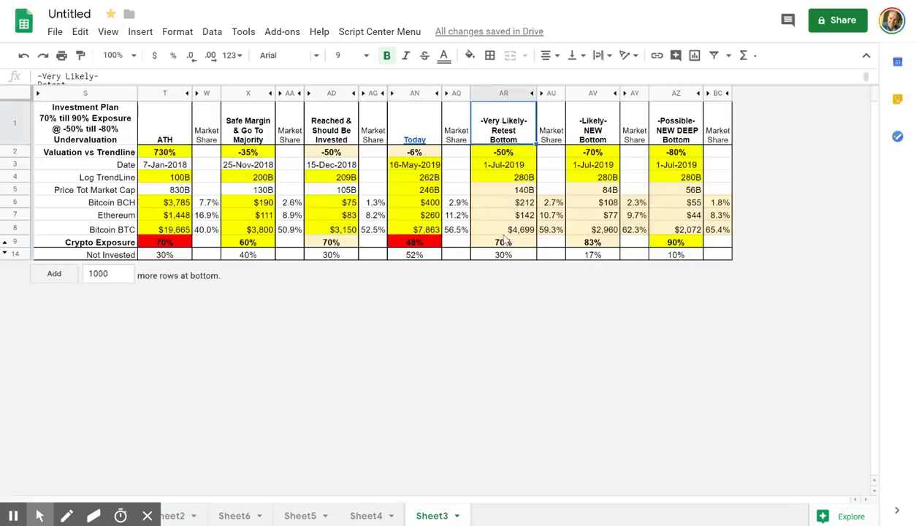
click(496, 153)
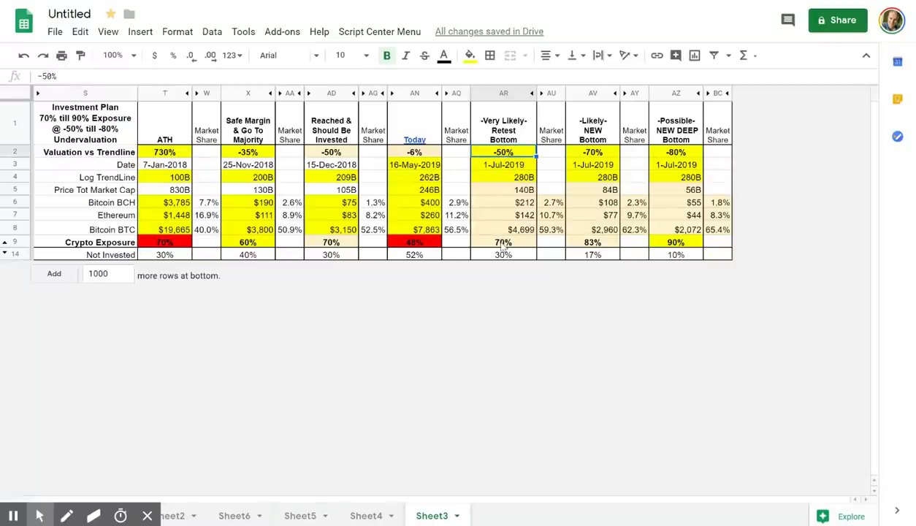
click(403, 244)
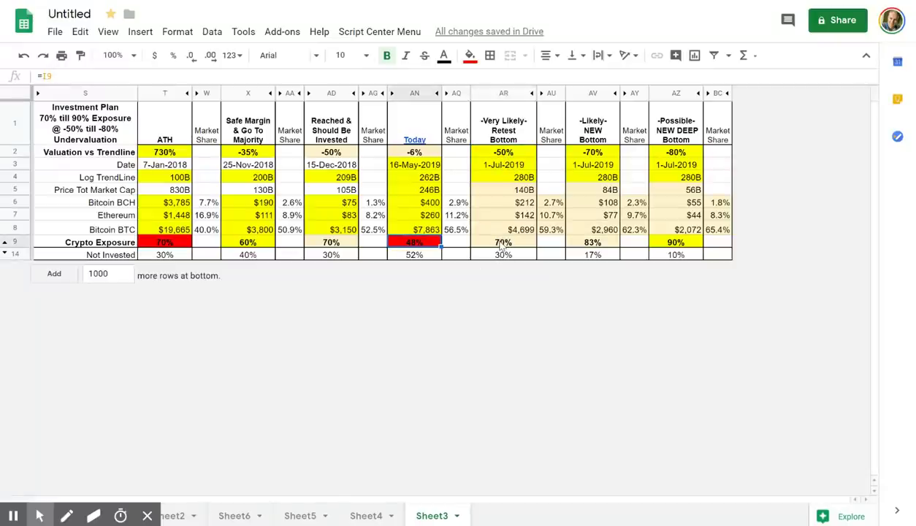
click(494, 243)
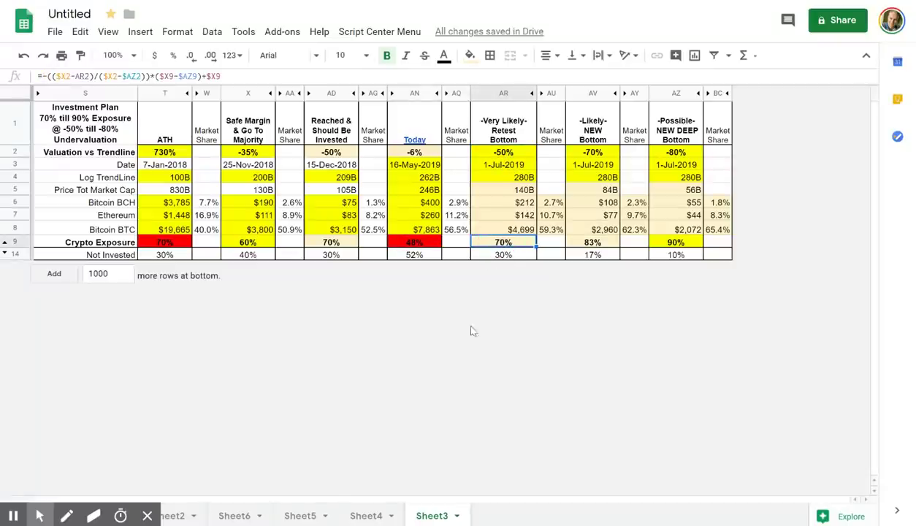
- Compare the Bitcoin BCH price and crypto exposure between the Today and Retest Bottom columns
click(507, 202)
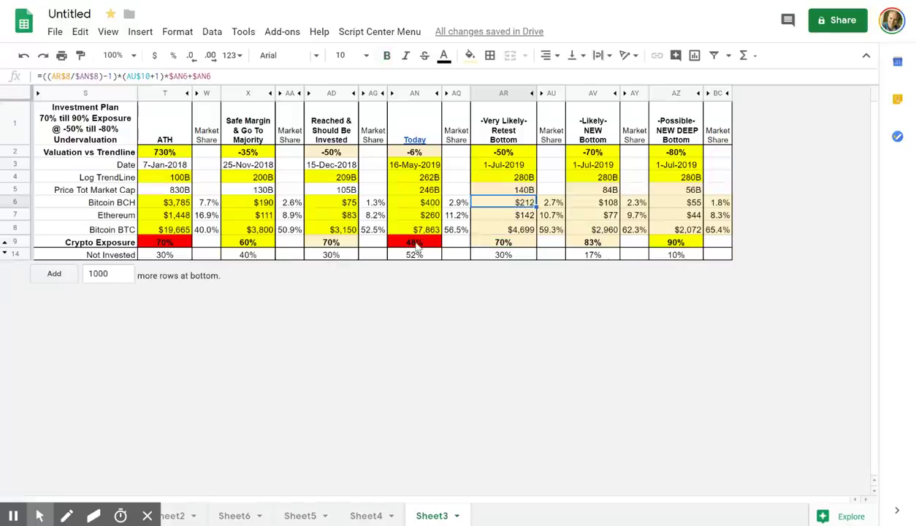
click(417, 245)
click(429, 205)
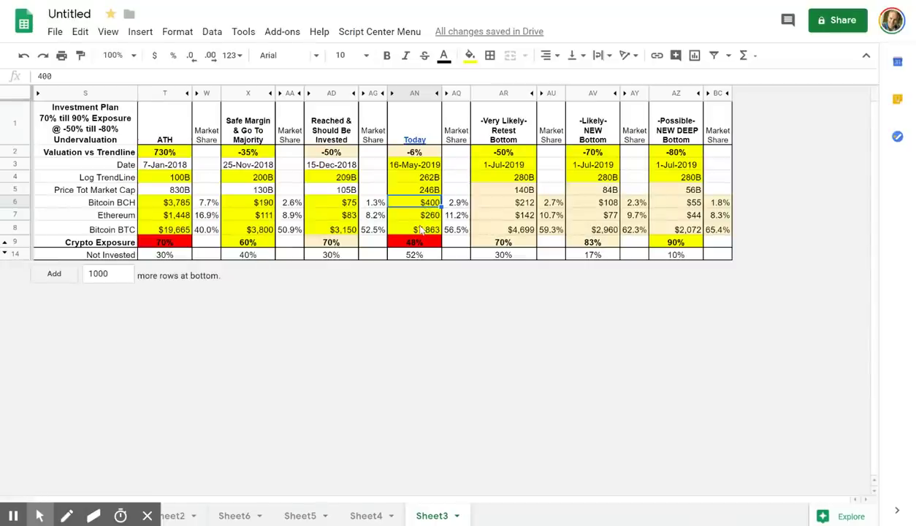
click(408, 241)
click(420, 206)
click(517, 204)
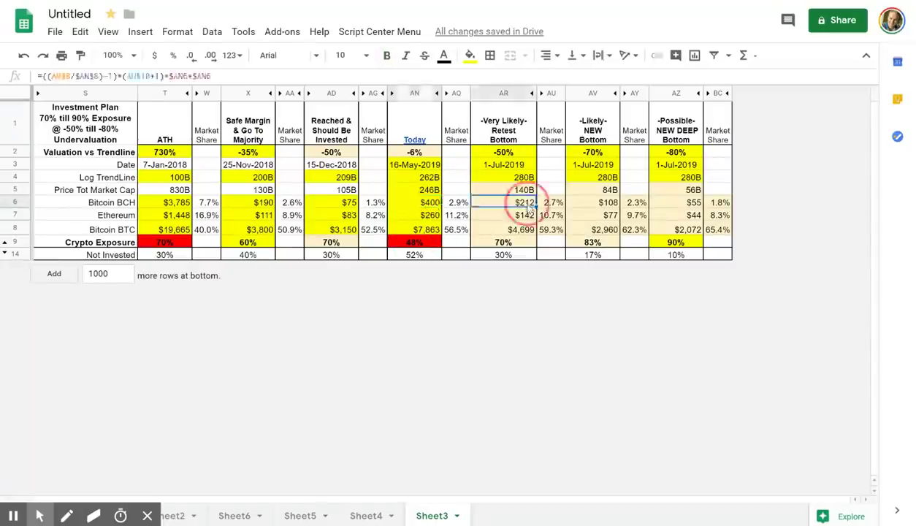
click(409, 242)
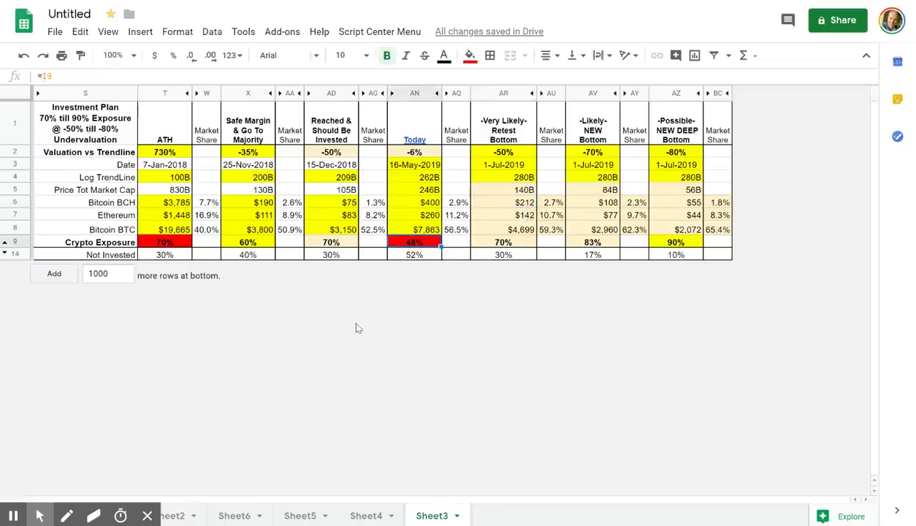
click(506, 241)
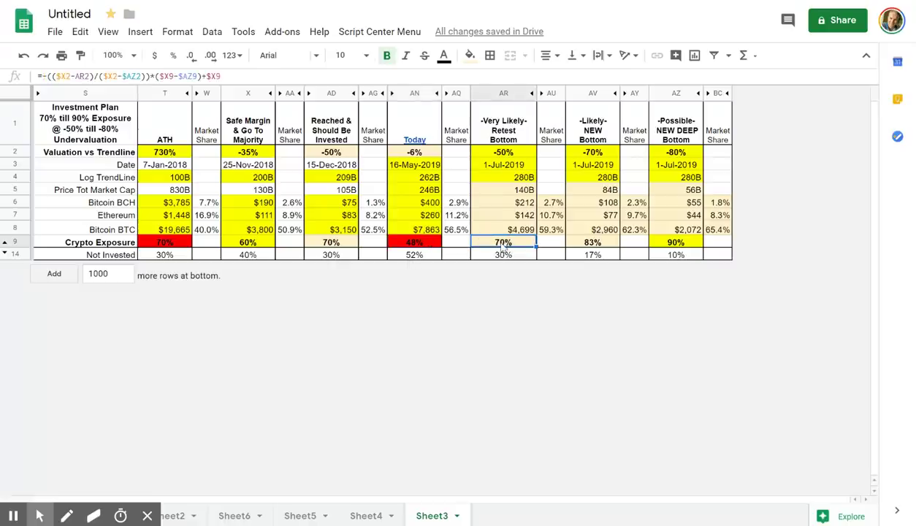
- Review the Retest Bottom column's Bitcoin BCH to Bitcoin BTC prices, crypto exposure and valuation versus trendline
drag(512, 203, 516, 228)
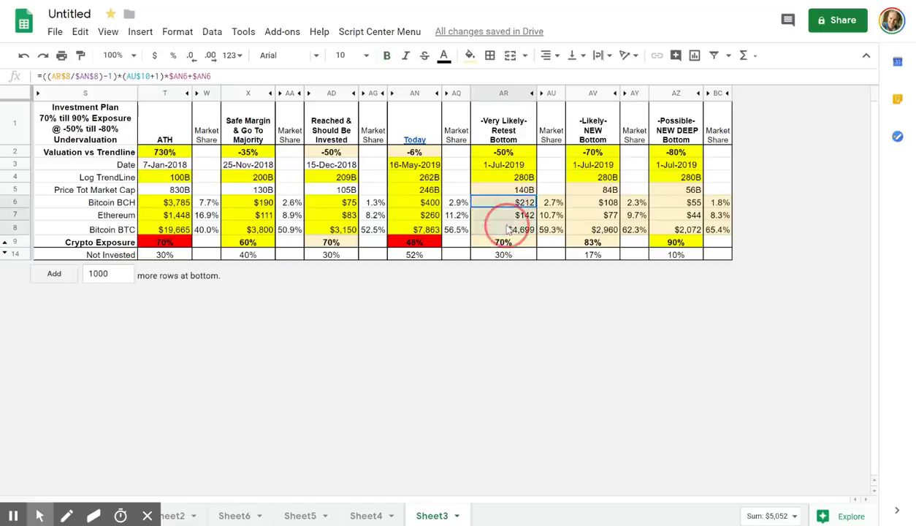
click(503, 243)
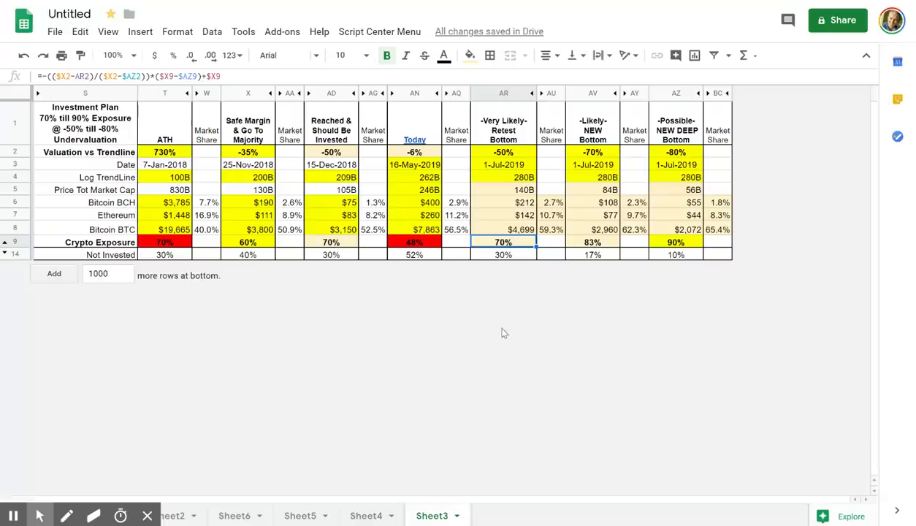
click(521, 204)
click(520, 230)
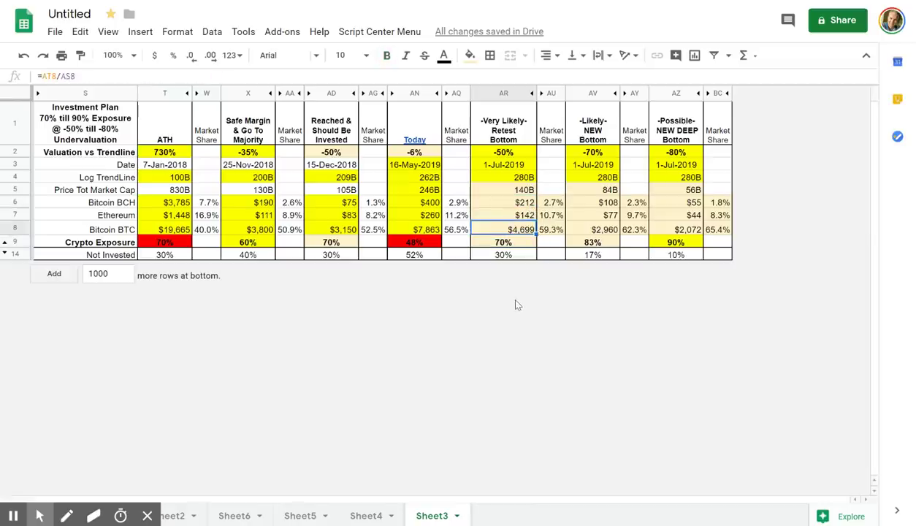
click(523, 242)
click(519, 152)
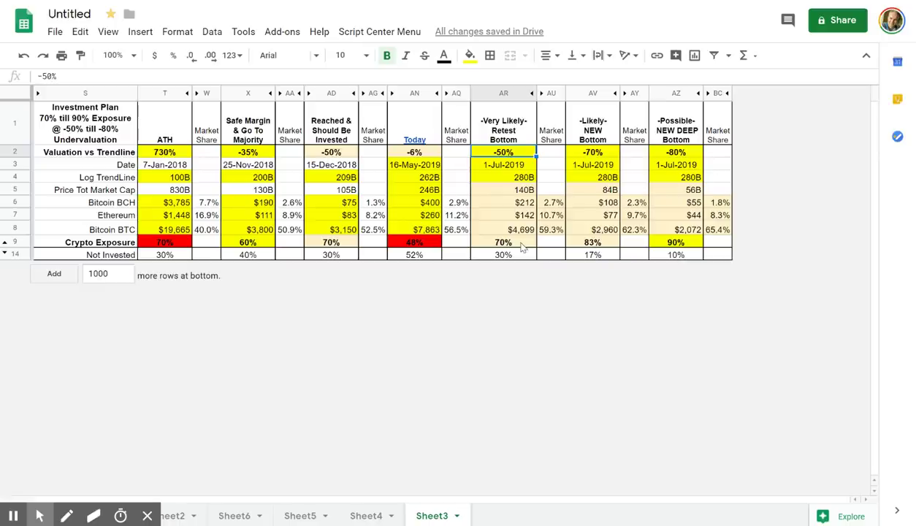
- Switch from the New Bottom column to Photos and view the All Coins Total Marketcap logarithmic regression chart
click(592, 130)
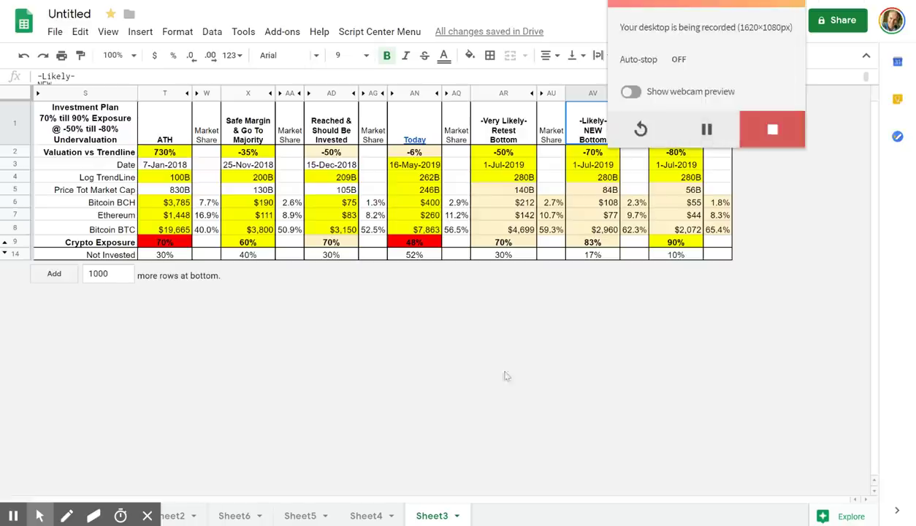
mouse_move(395, 520)
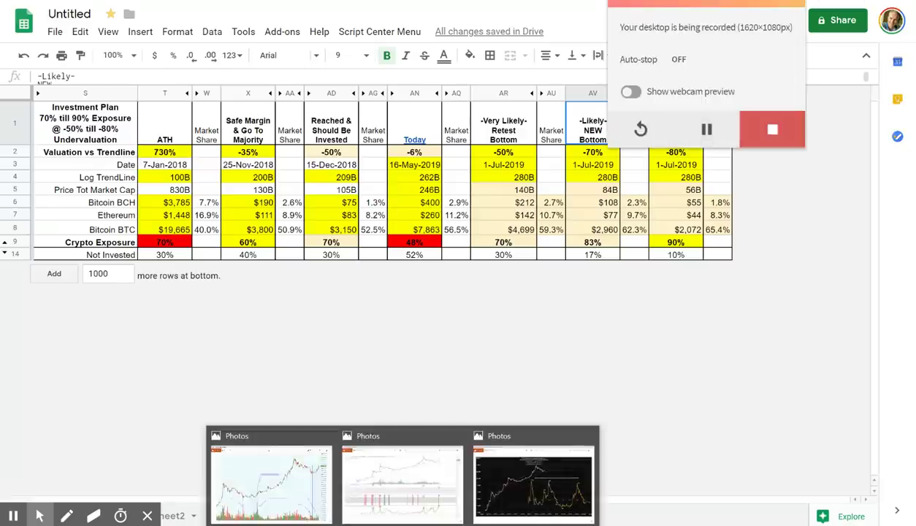
click(526, 469)
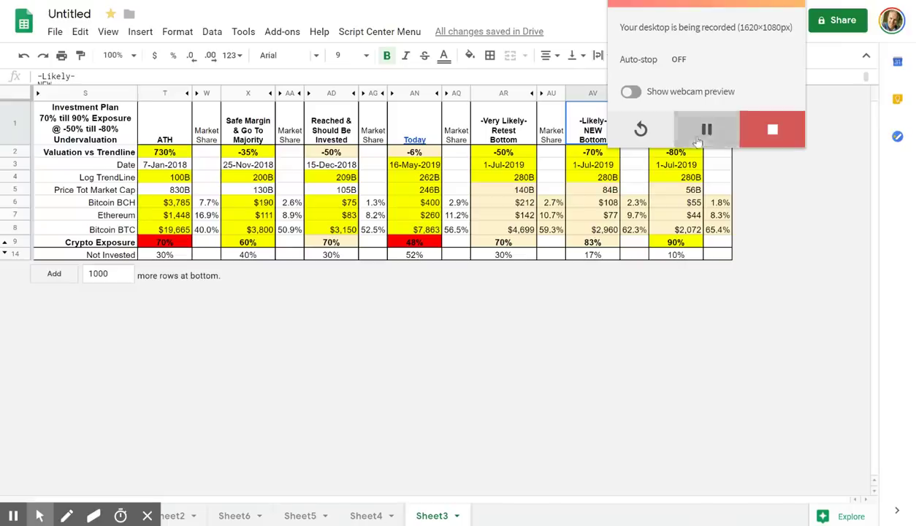
click(706, 129)
click(707, 129)
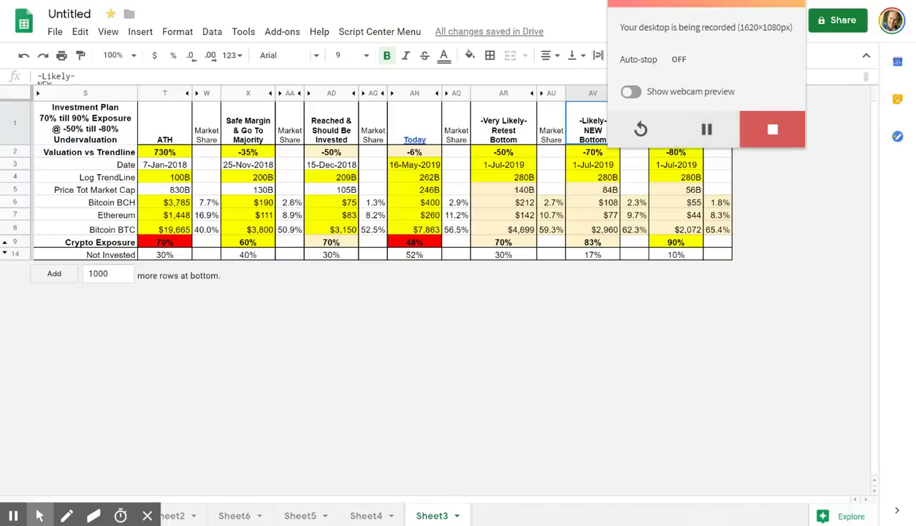
mouse_move(403, 523)
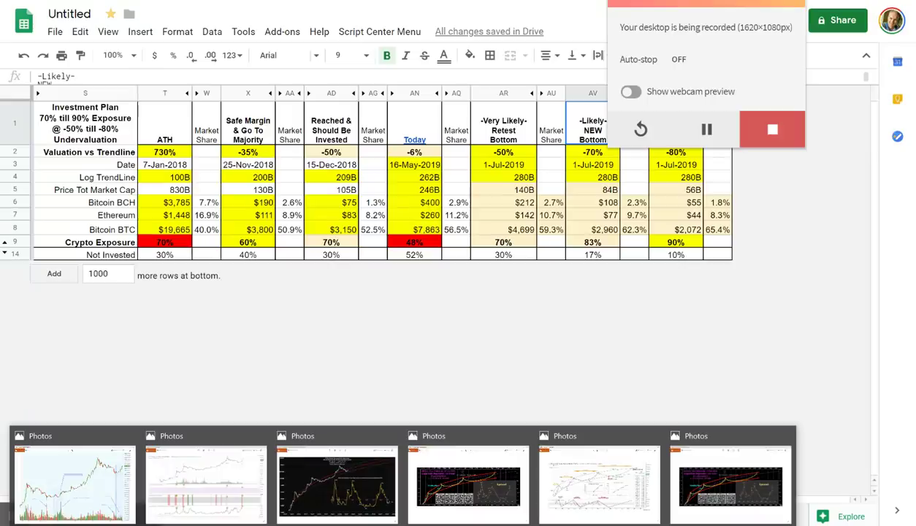
click(690, 482)
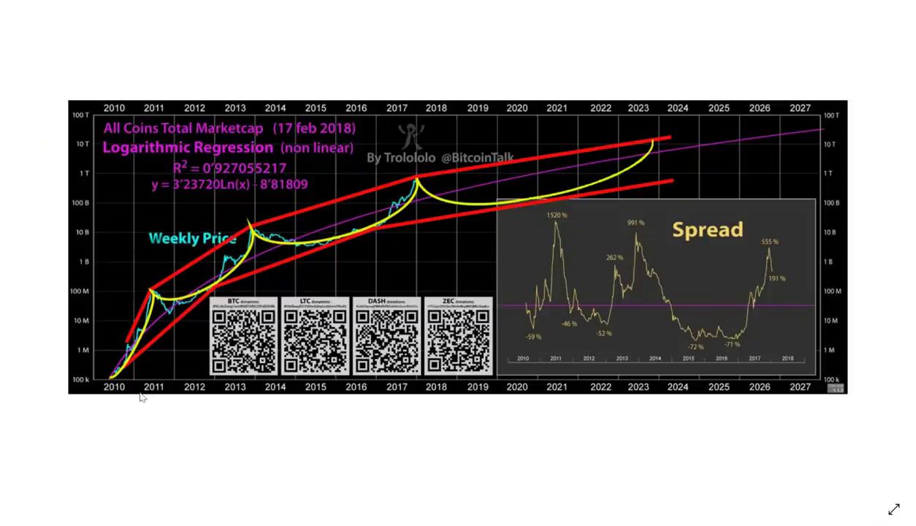
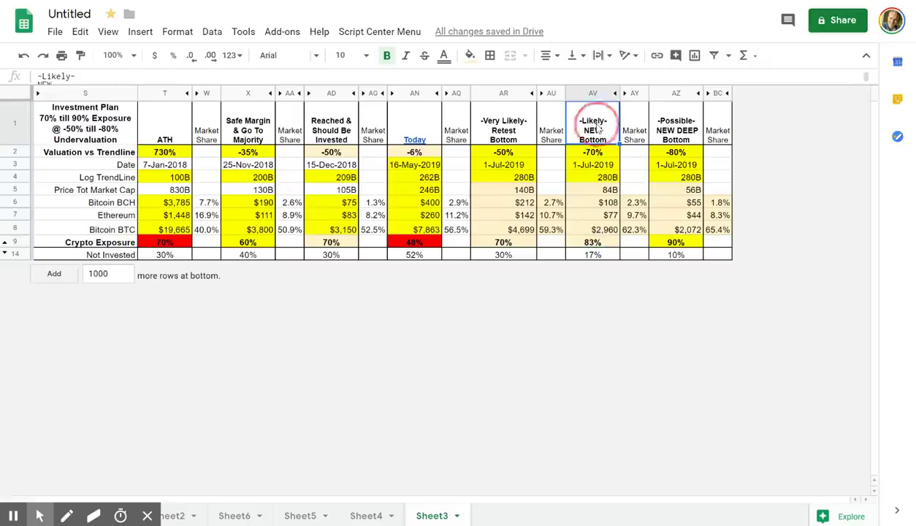
- Back in the Google Sheets plan, compare the crypto exposure of the New Bottom and New Deep Bottom columns
click(585, 242)
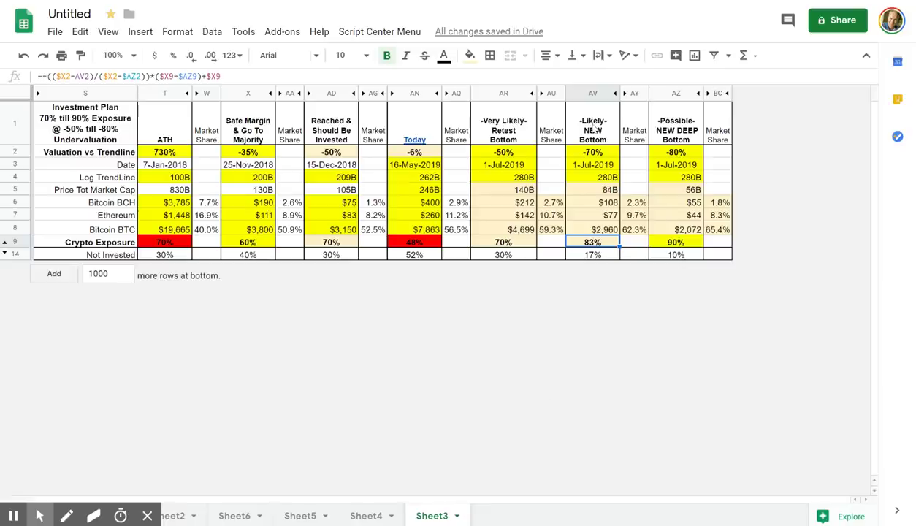
key(ctrl+Up)
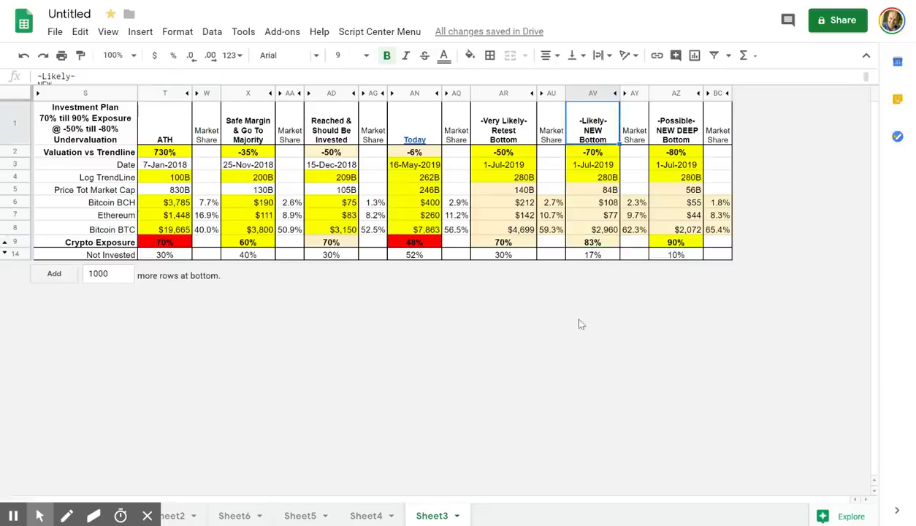
click(585, 242)
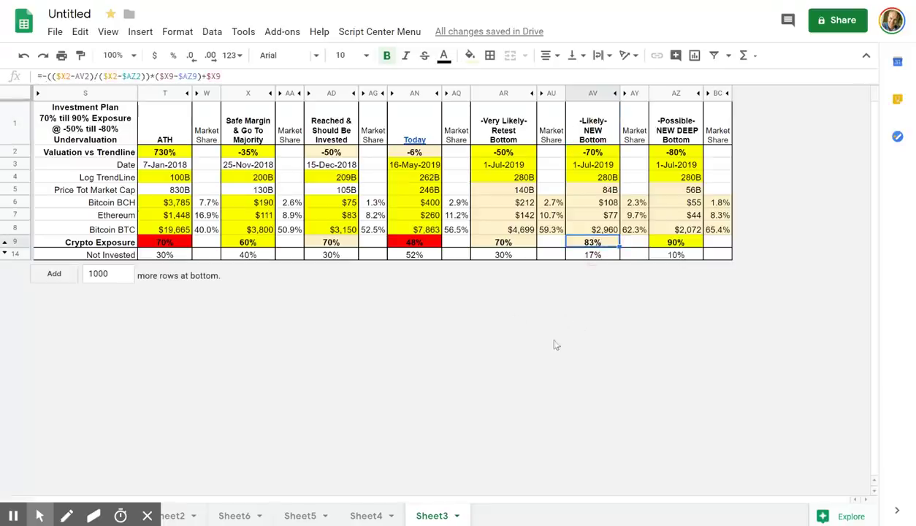
click(671, 247)
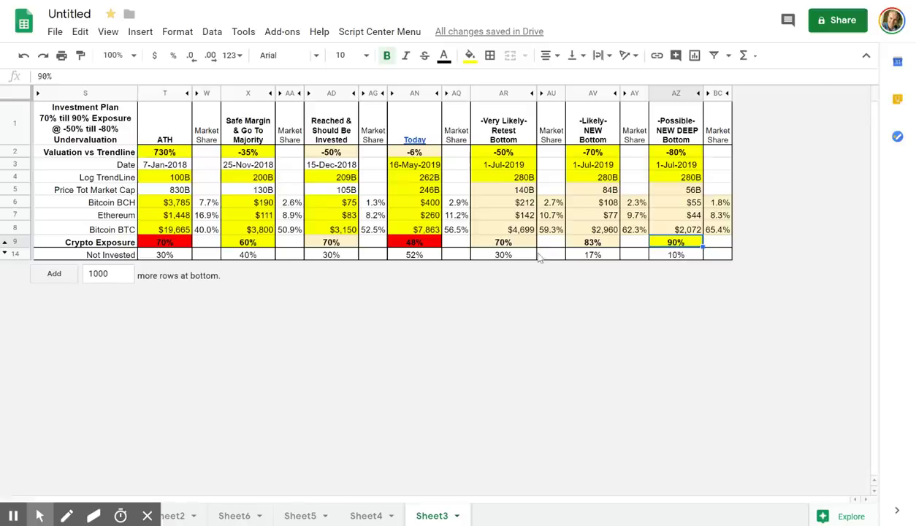
- Examine the crypto exposure and valuation versus trendline in the Safe Margin & Go To Majority column
click(252, 245)
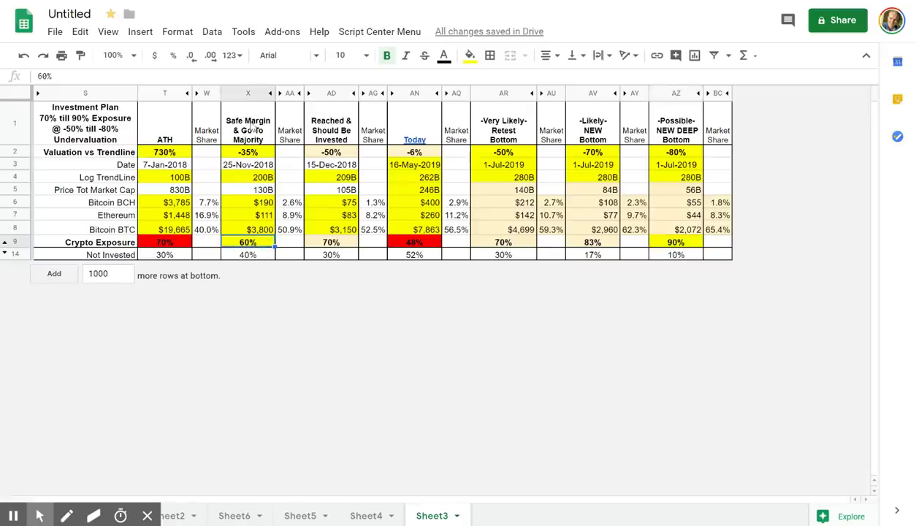
click(252, 130)
click(251, 243)
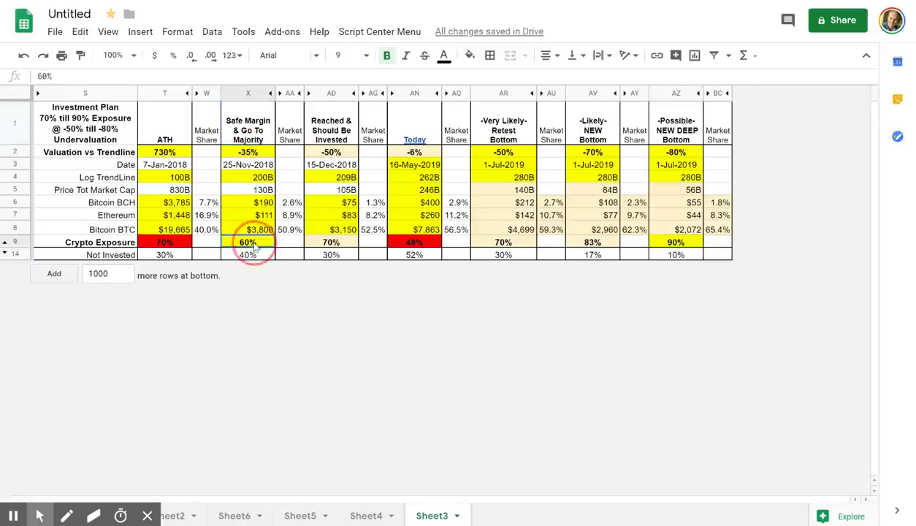
click(265, 130)
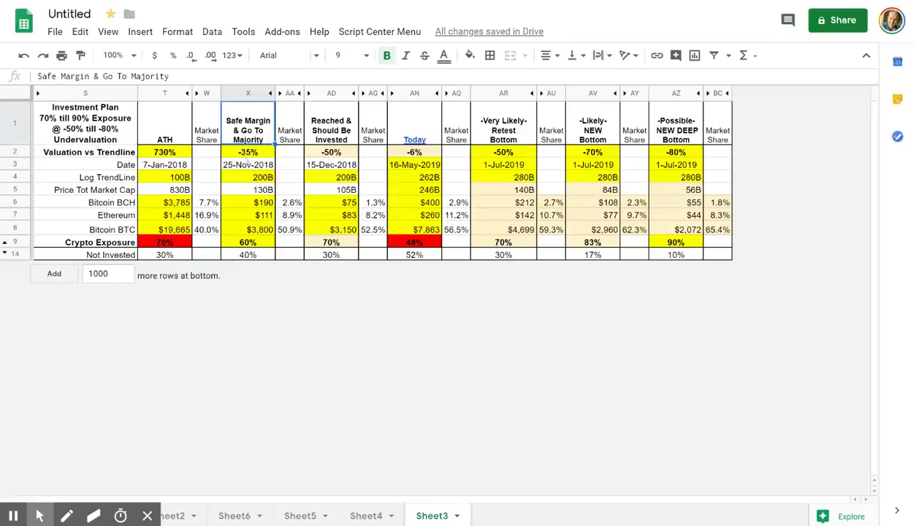
click(248, 152)
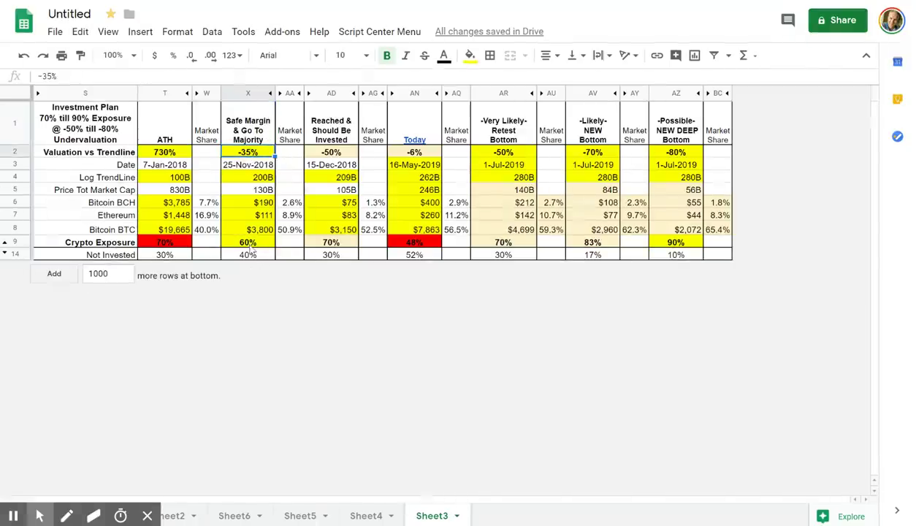
click(241, 243)
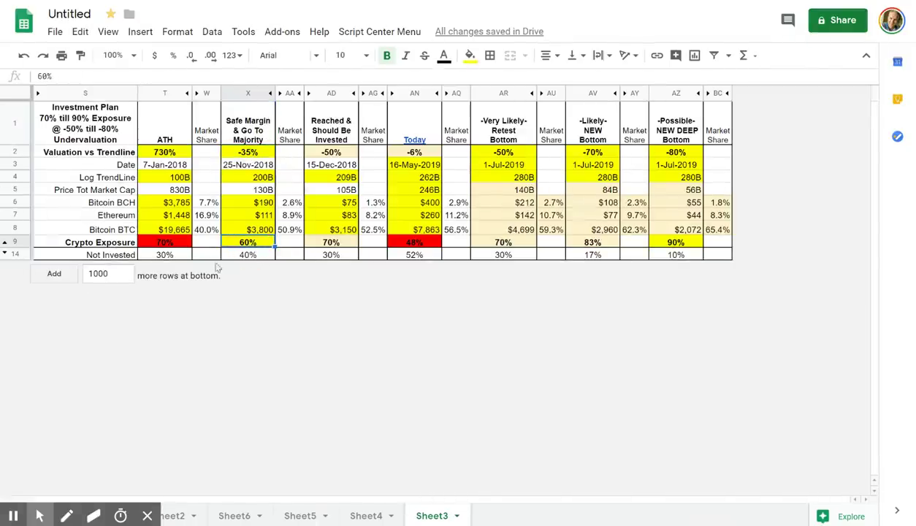
- Compare Today's crypto exposure with the valuations in the Reached & Should Be Invested and Safe Margin columns
click(323, 151)
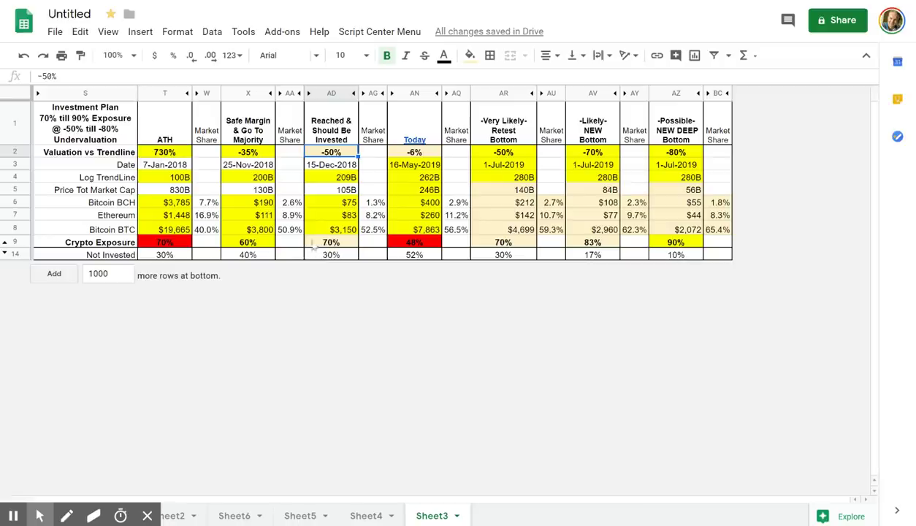
click(422, 244)
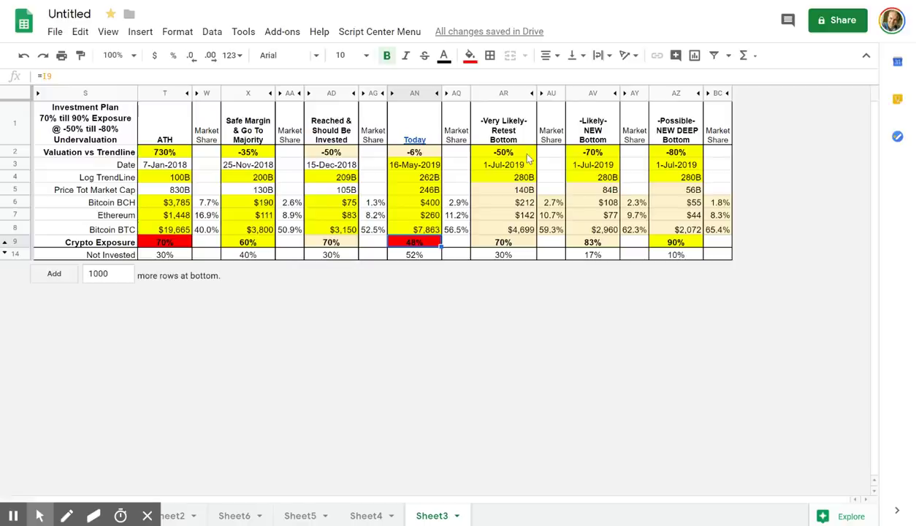
click(245, 154)
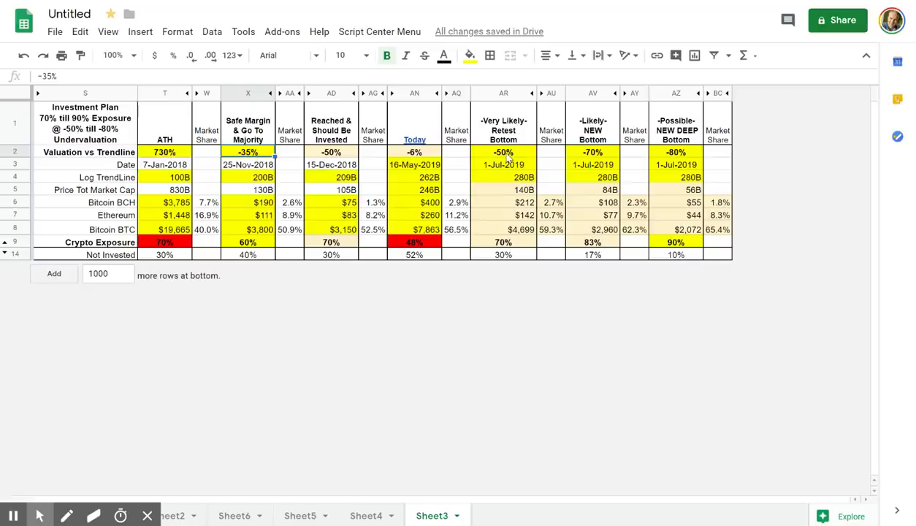
- Check the Retest Bottom valuation and select that column's prices from Bitcoin BCH through Bitcoin BTC
click(507, 153)
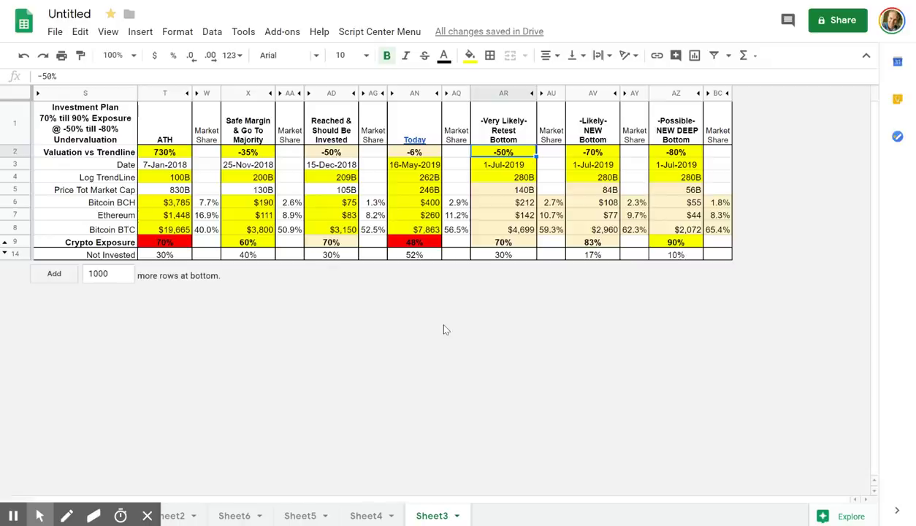
click(520, 206)
shift+click(517, 228)
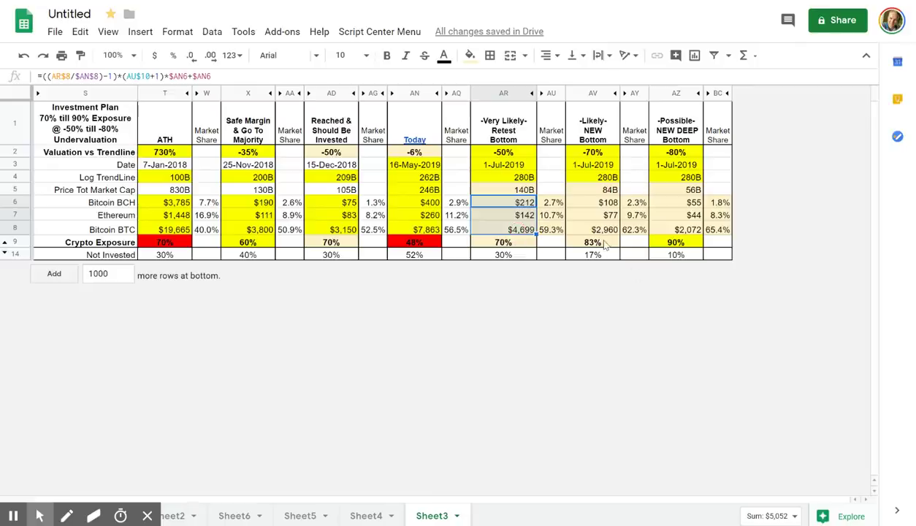
- Compare valuation versus trendline and crypto exposure between the Safe Margin and New Deep Bottom columns
click(237, 246)
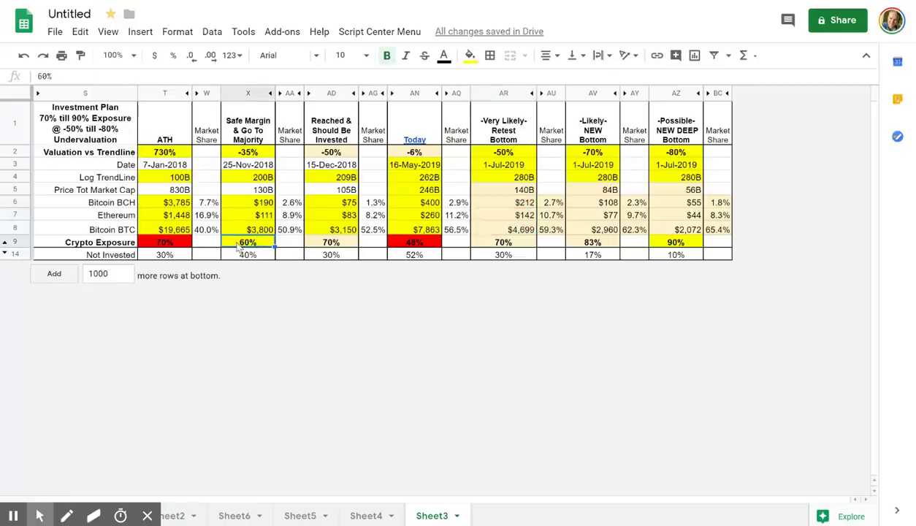
click(240, 155)
click(243, 246)
click(658, 243)
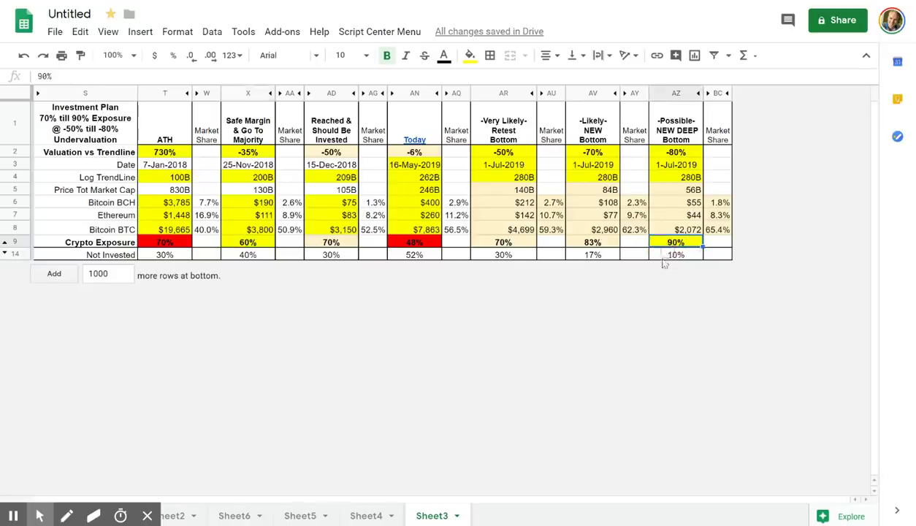
click(675, 153)
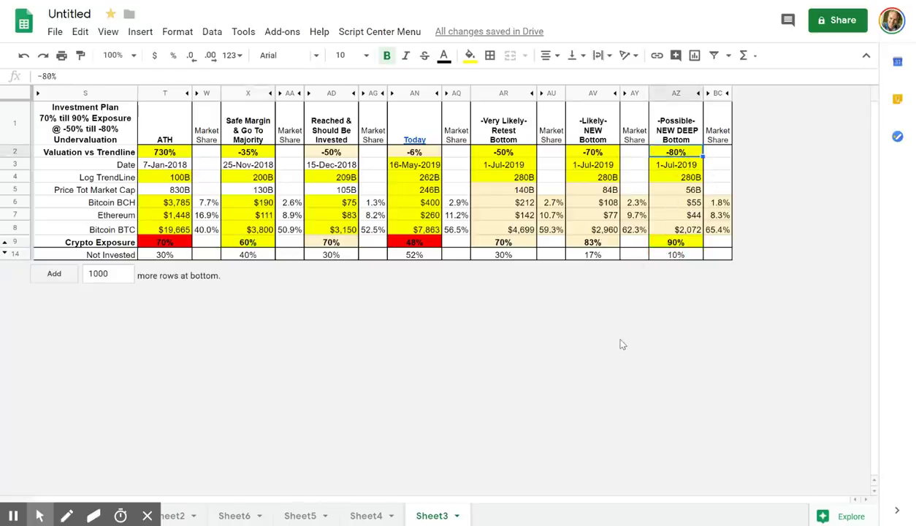
click(672, 245)
- Check the New Bottom column's crypto exposure and compare its valuation with the New Deep Bottom's
click(595, 246)
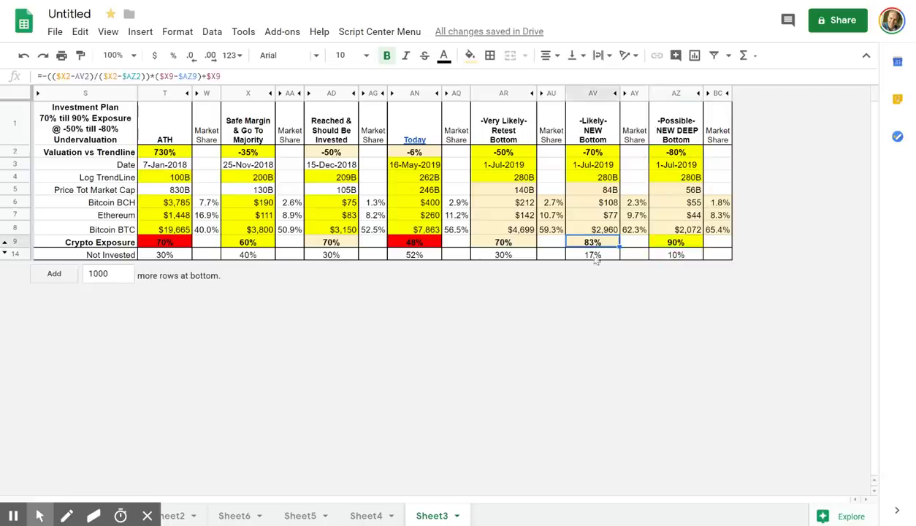
click(597, 152)
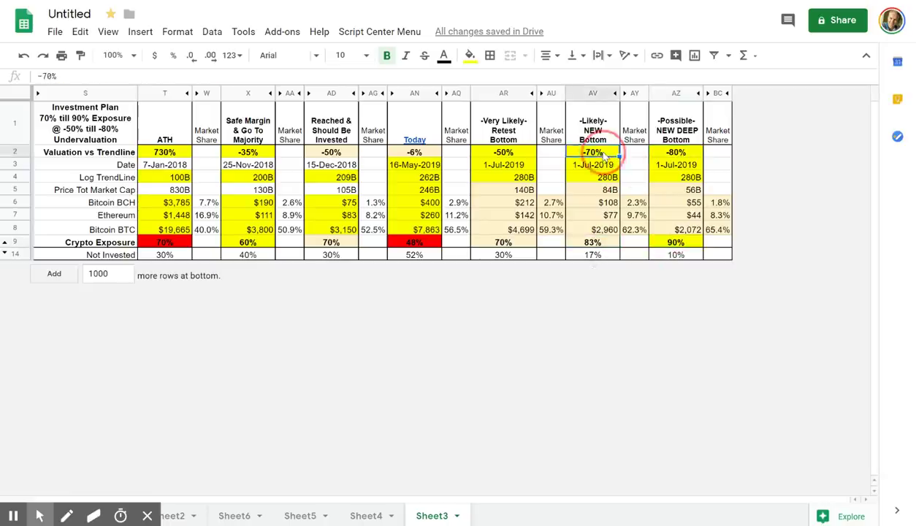
click(667, 153)
click(588, 155)
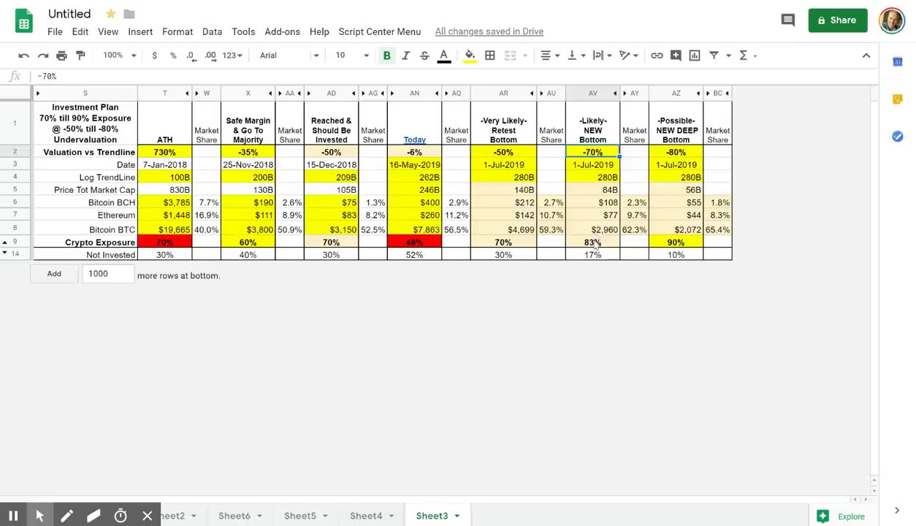
click(588, 243)
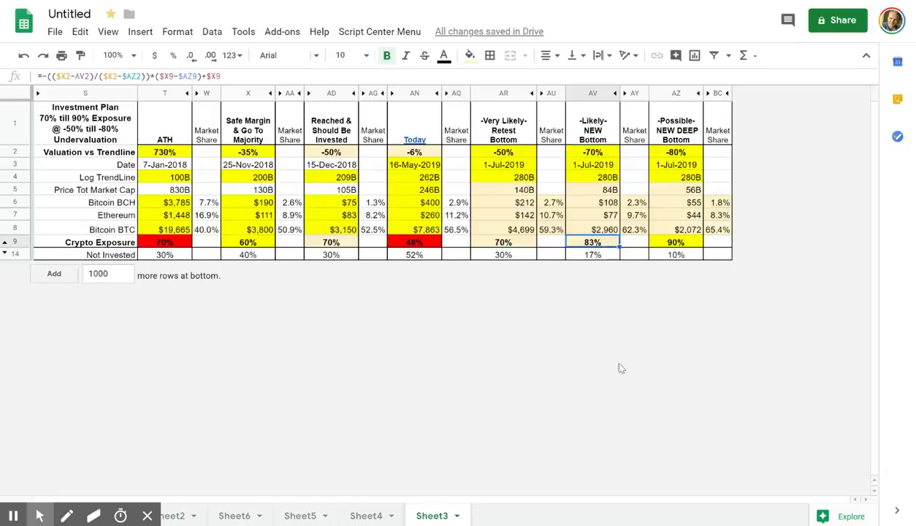
- Review the New Bottom valuation and Bitcoin BTC price, comparing its total market cap with the 15-Dec-2018 column
click(586, 132)
click(593, 153)
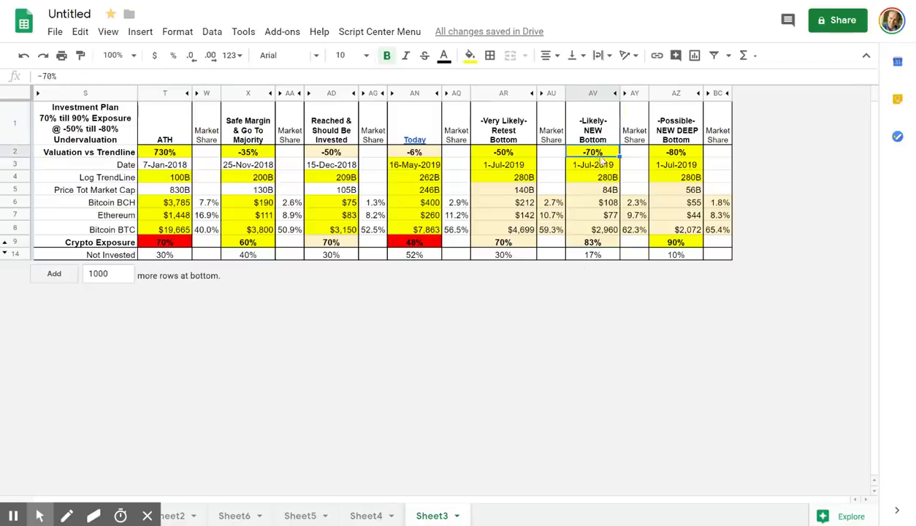
click(610, 189)
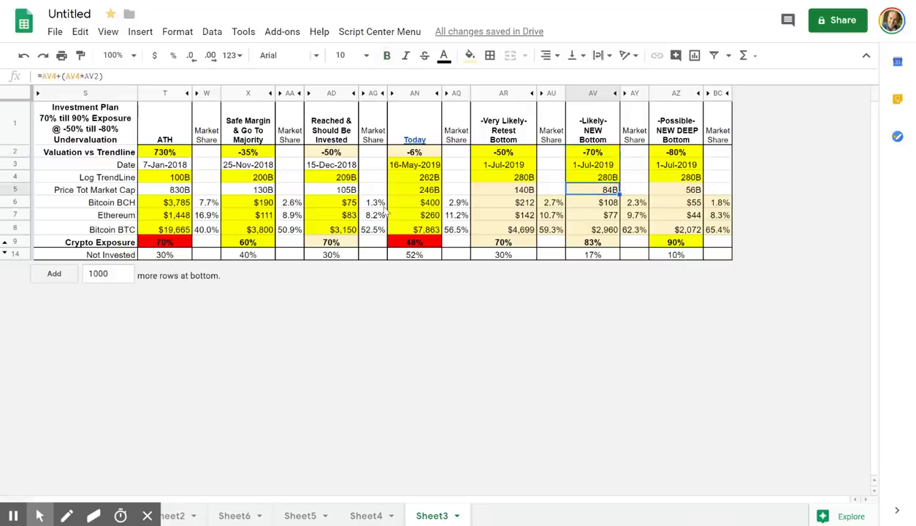
click(350, 190)
click(614, 190)
click(606, 231)
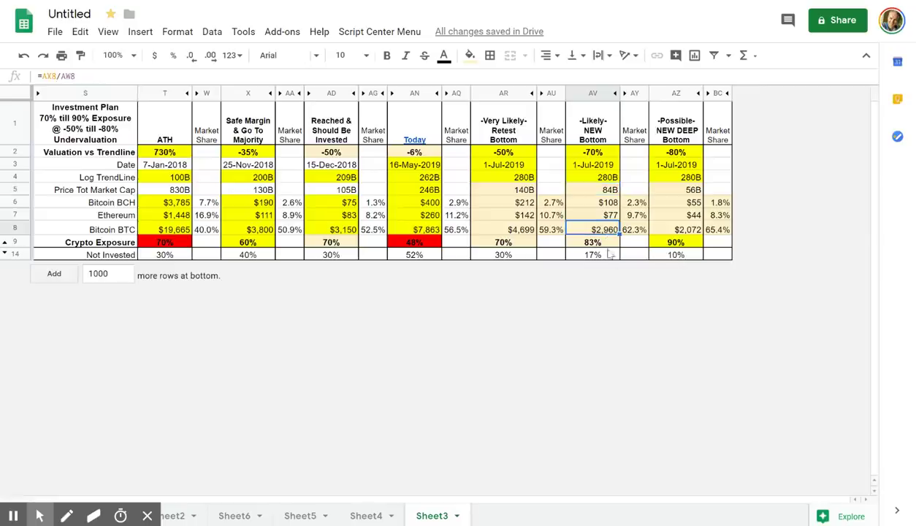
- Check the New Bottom column's total market cap and Bitcoin BTC price, comparing its scenario heading with New Deep Bottom's
click(604, 192)
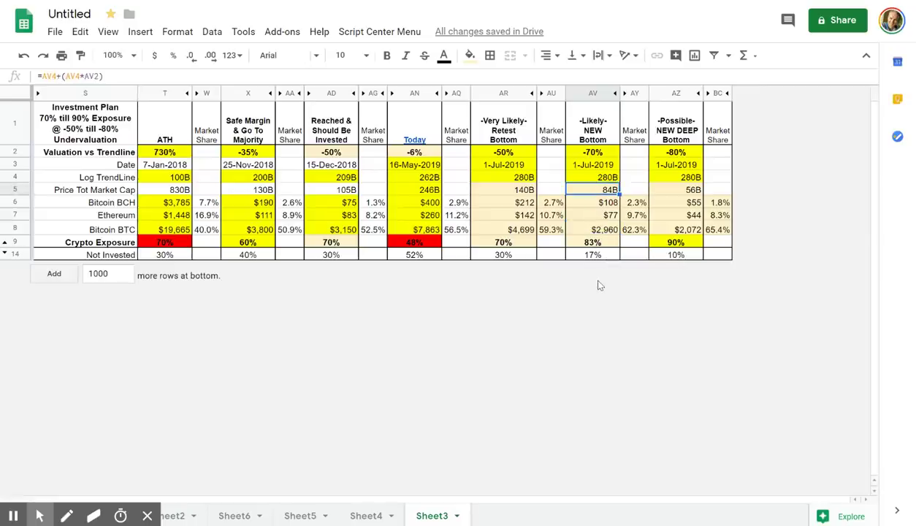
click(599, 231)
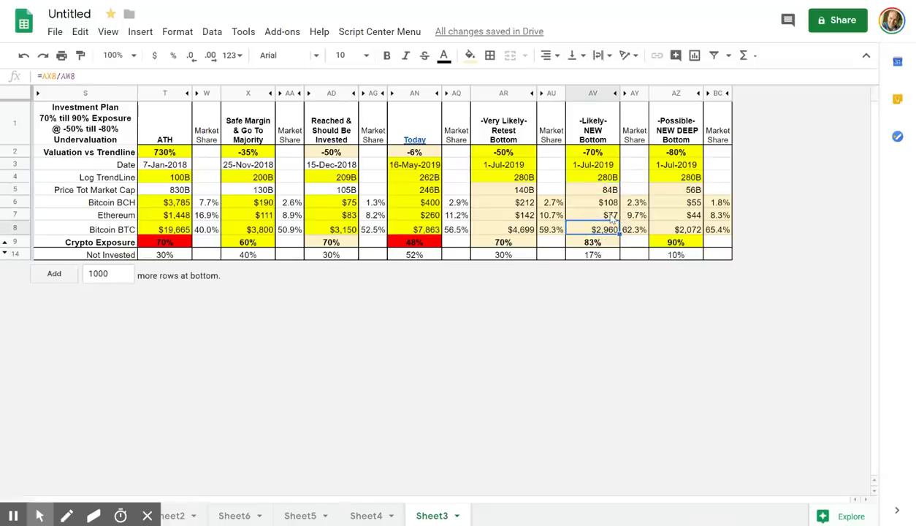
click(589, 135)
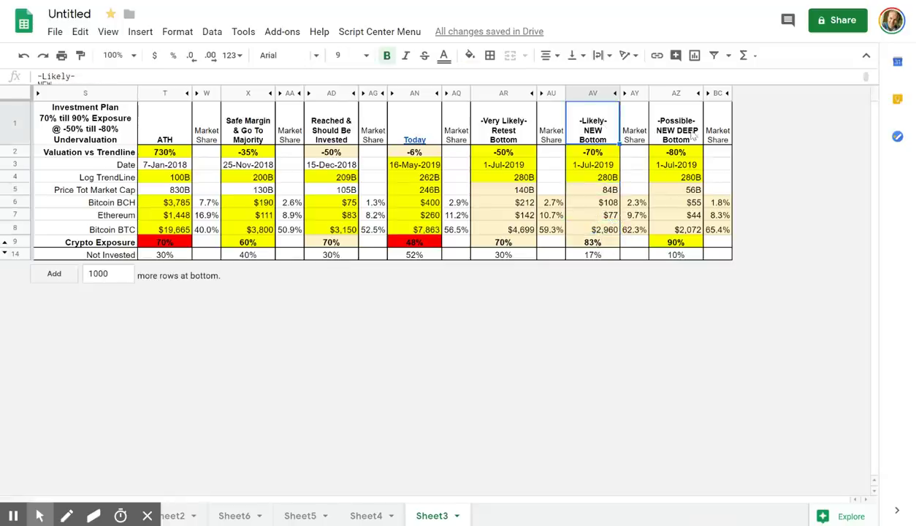
click(690, 130)
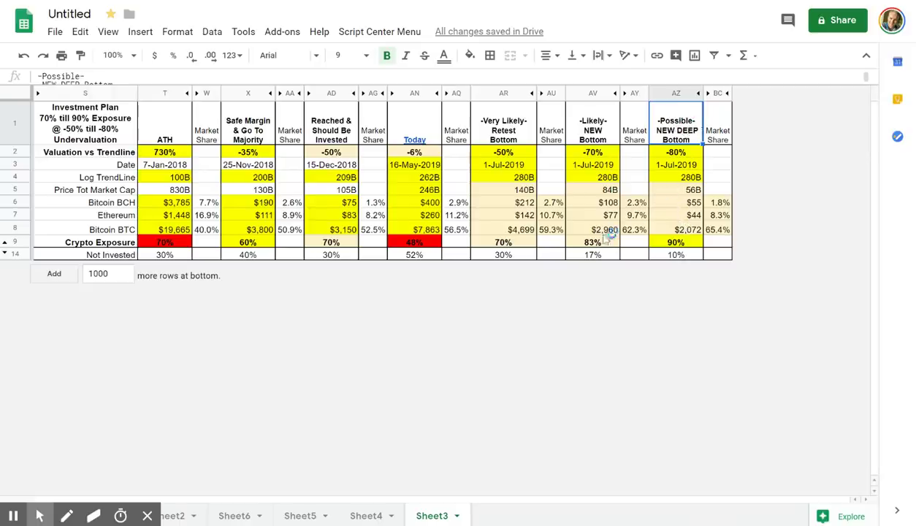
- Review the New Bottom column's crypto exposure alongside its Bitcoin BCH and Bitcoin BTC prices
click(595, 244)
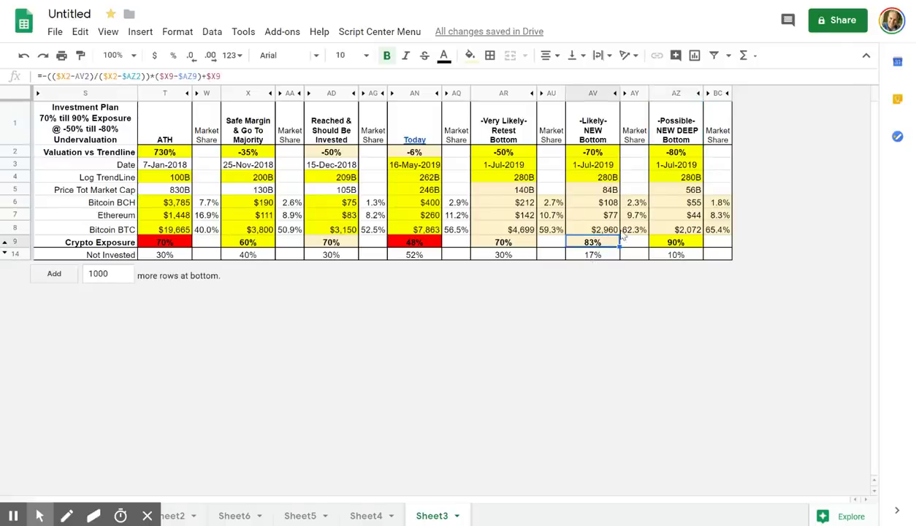
click(614, 205)
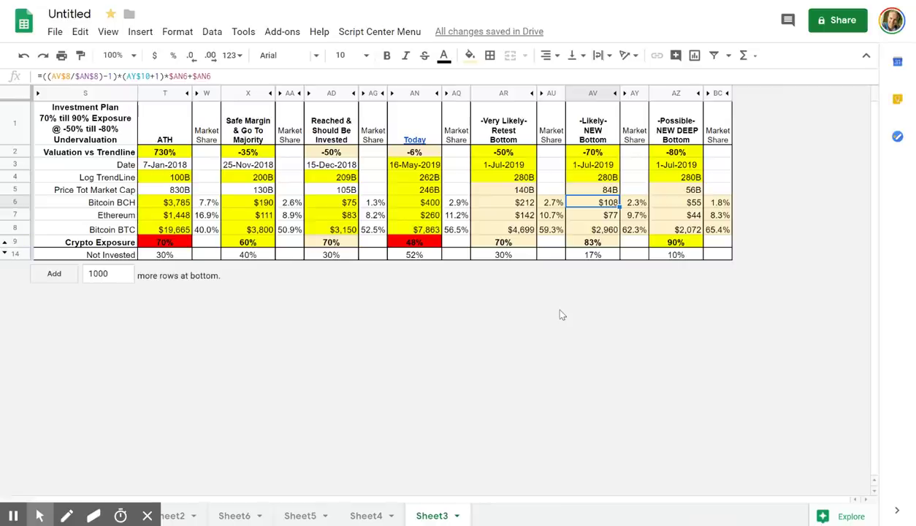
click(608, 232)
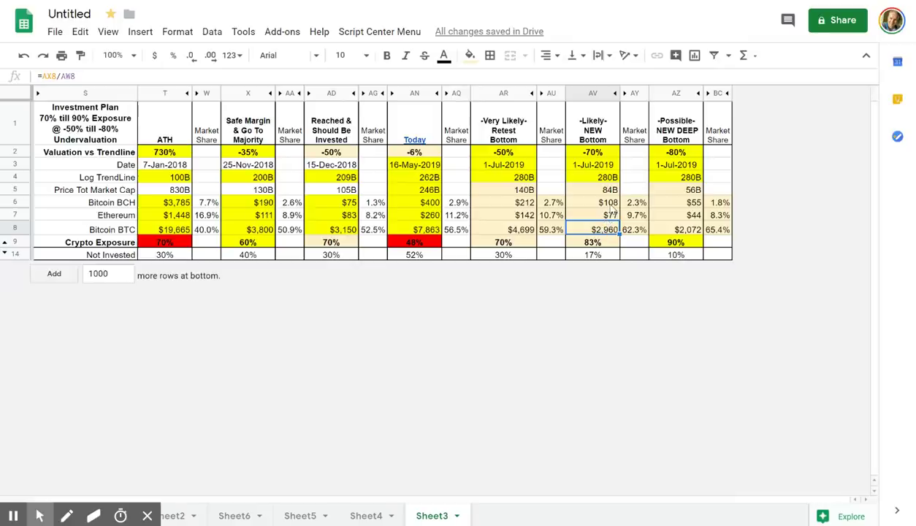
click(609, 204)
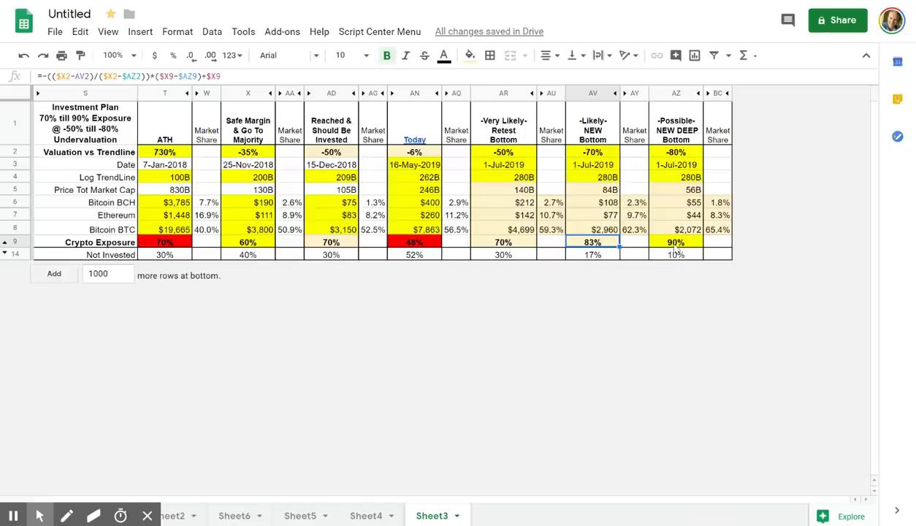
- Examine the New Deep Bottom scenario's heading and its crypto exposure
click(675, 130)
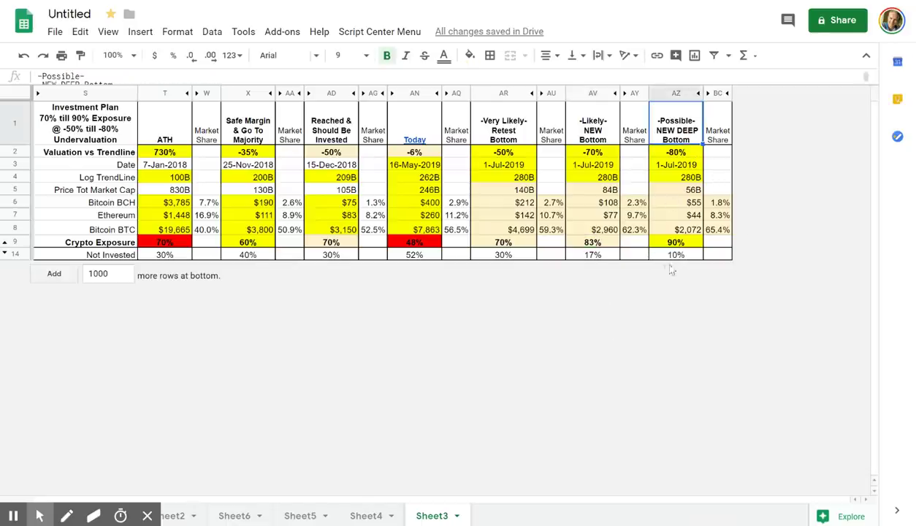
click(683, 244)
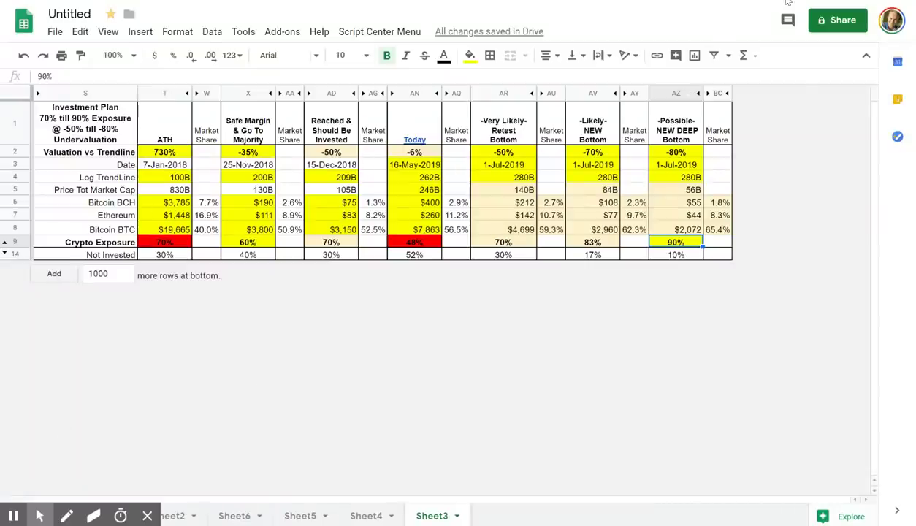
mouse_move(773, 3)
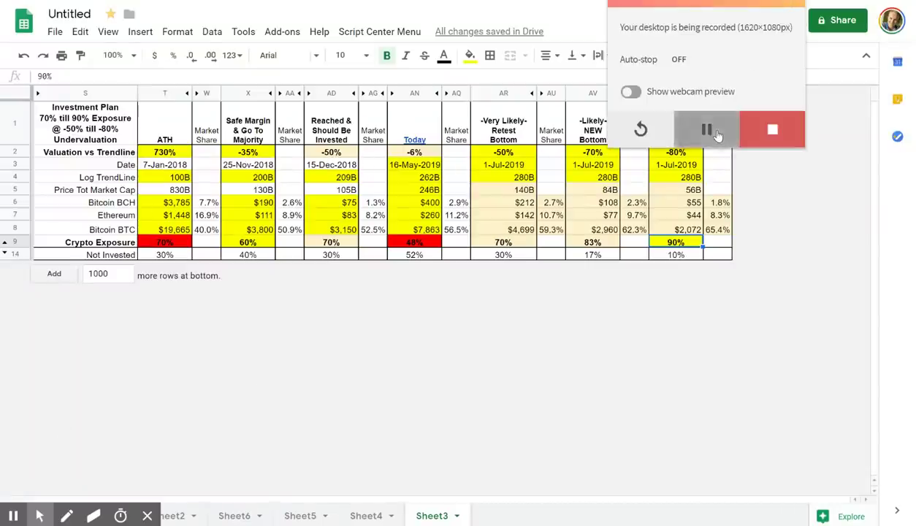